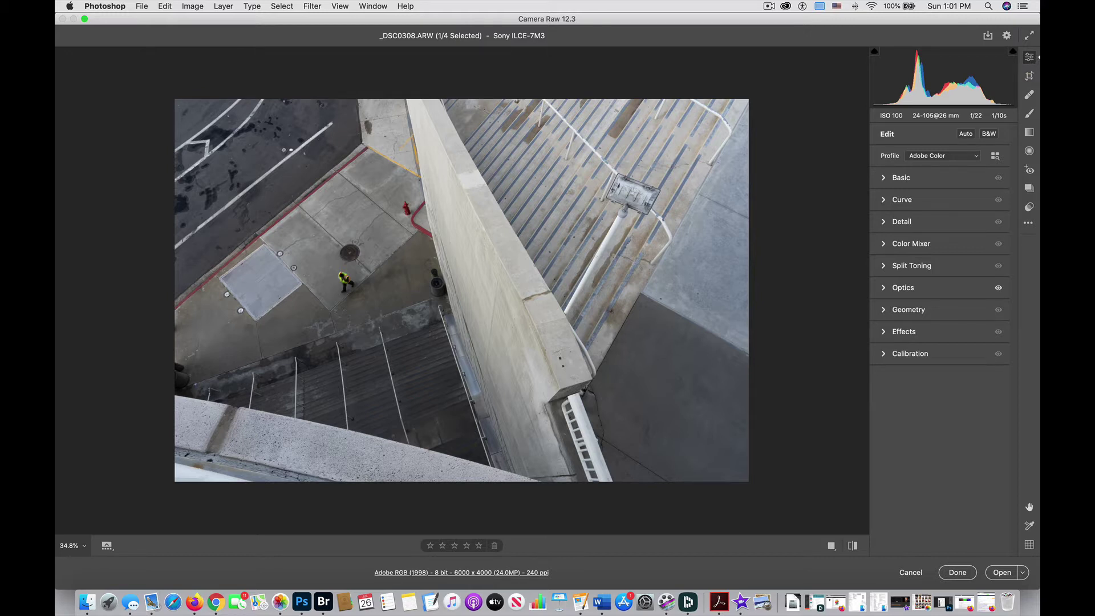
Look through the Crop, Heal, Brush, Graduated Filter, Radial Filter, Red Eye, Snapshots and Presets options, plus the additional image settings.
left_click(1030, 76)
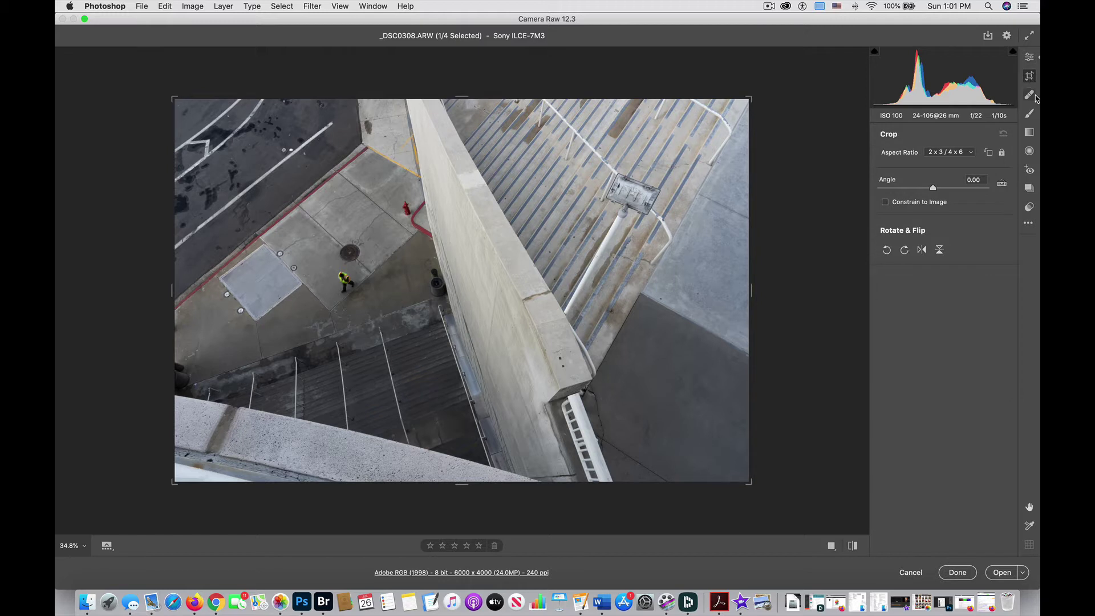
left_click(1031, 98)
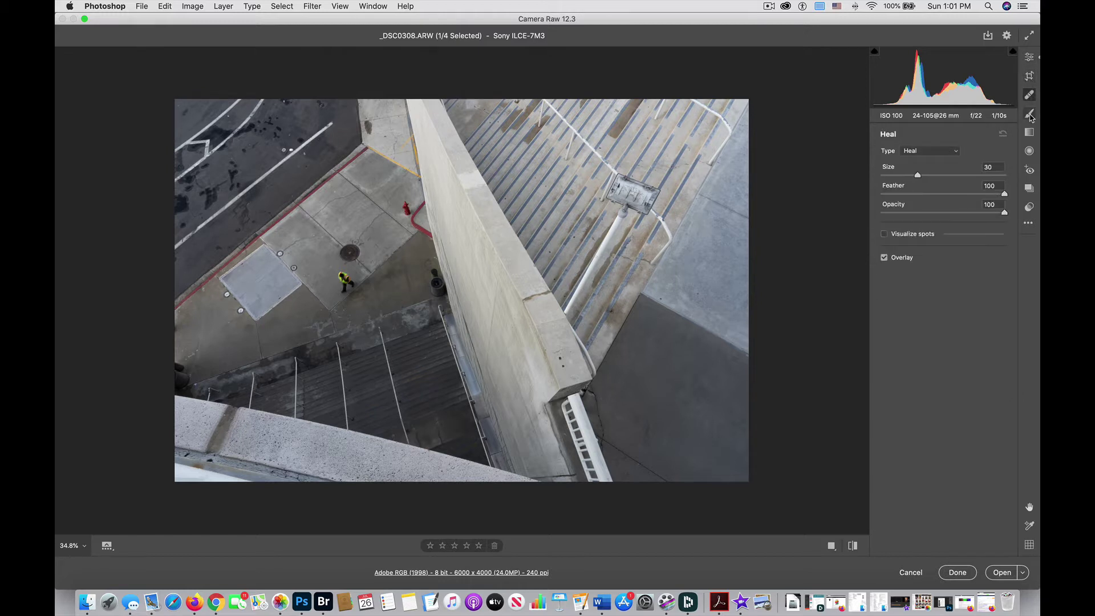
left_click(1030, 115)
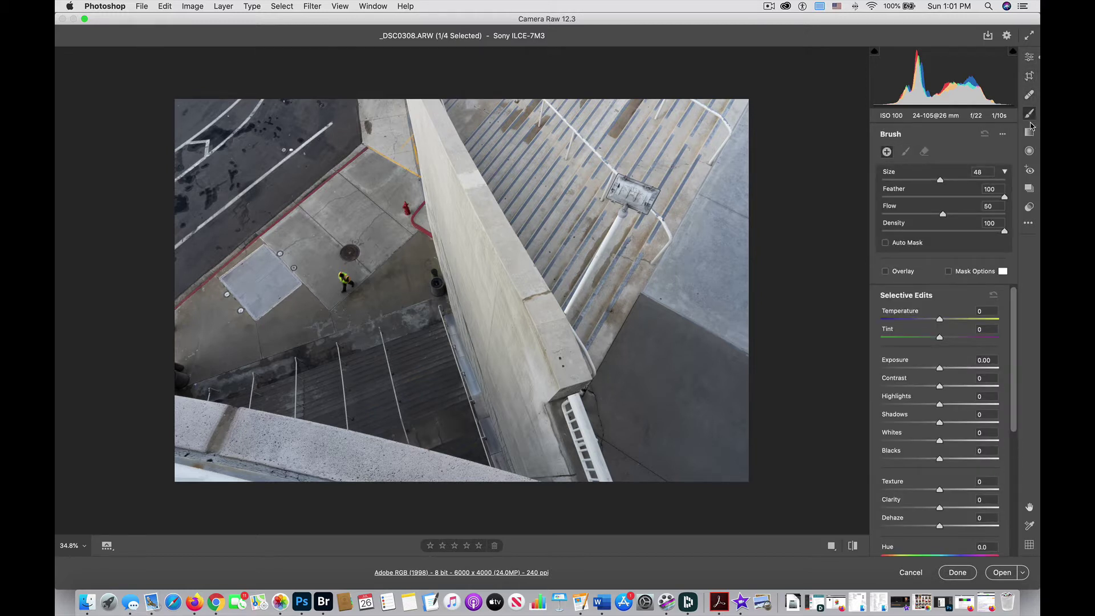
left_click(1030, 133)
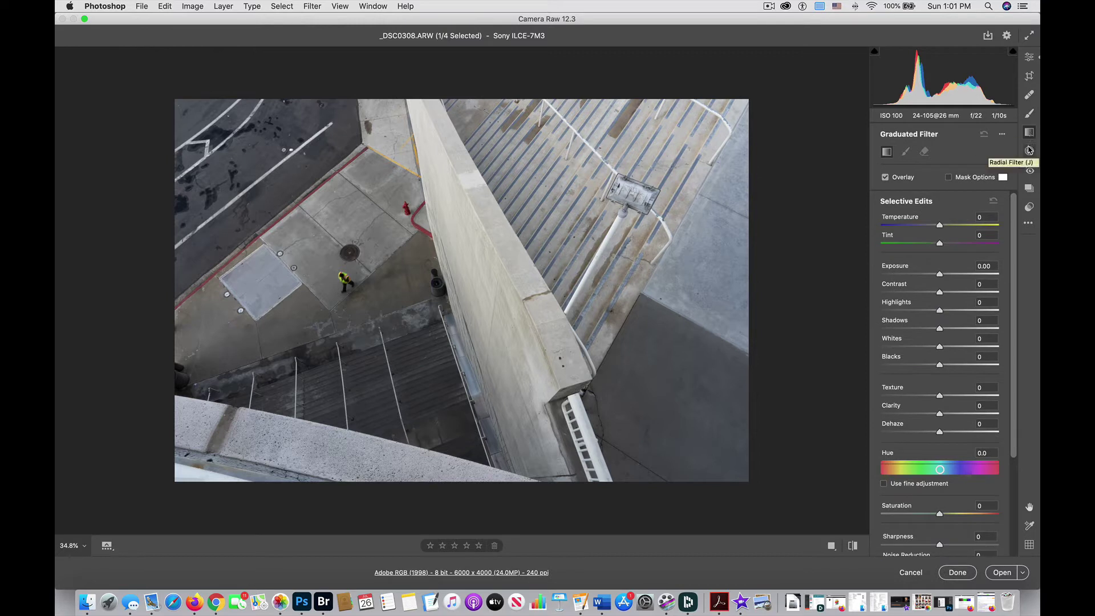
left_click(1030, 151)
left_click(1030, 171)
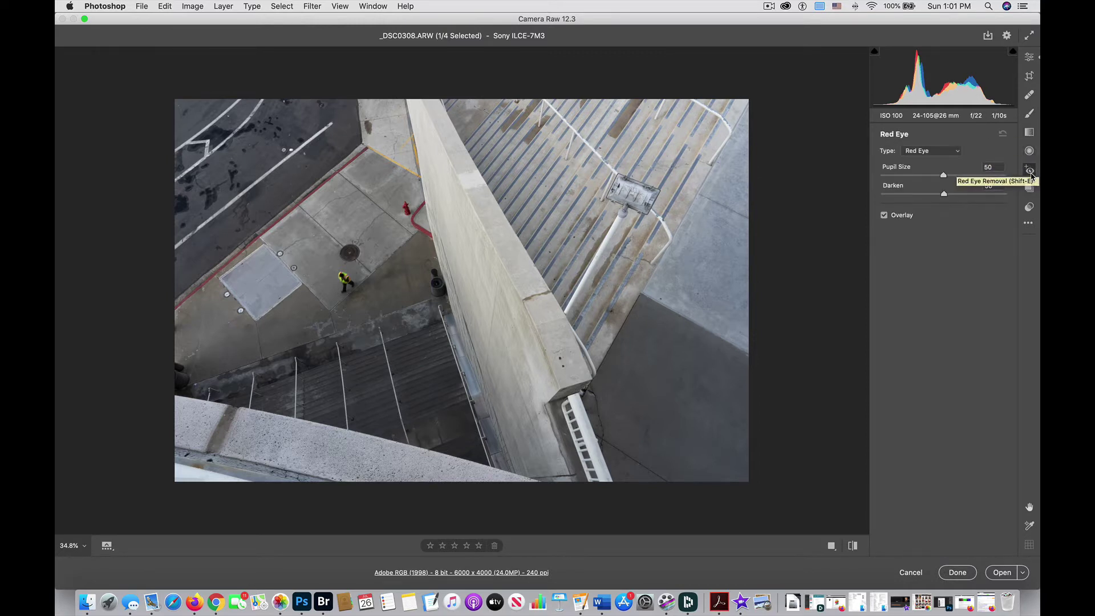
left_click(1033, 188)
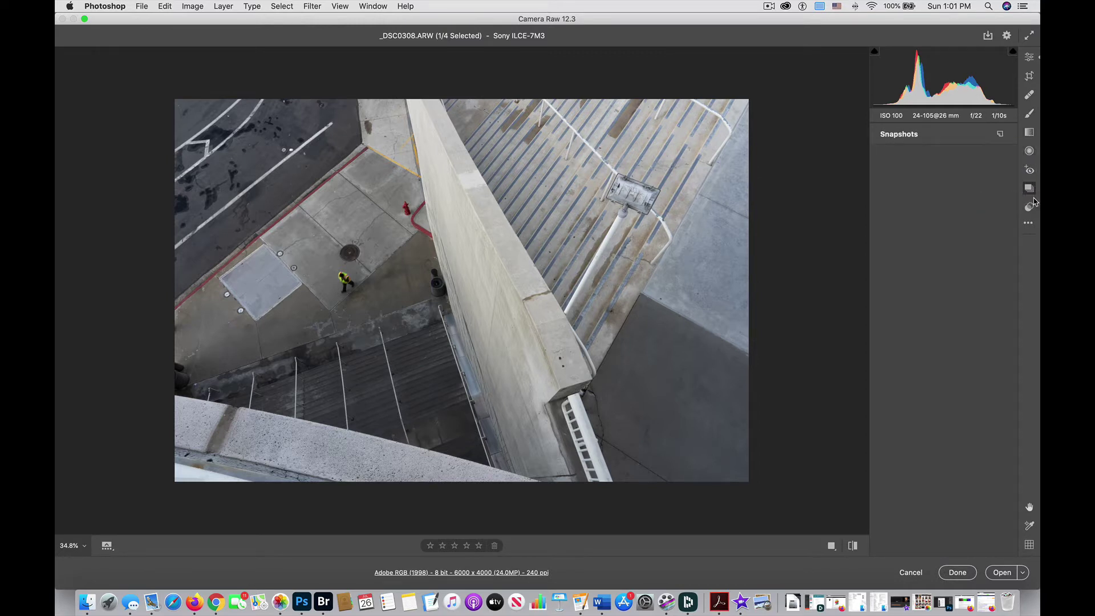
left_click(1031, 208)
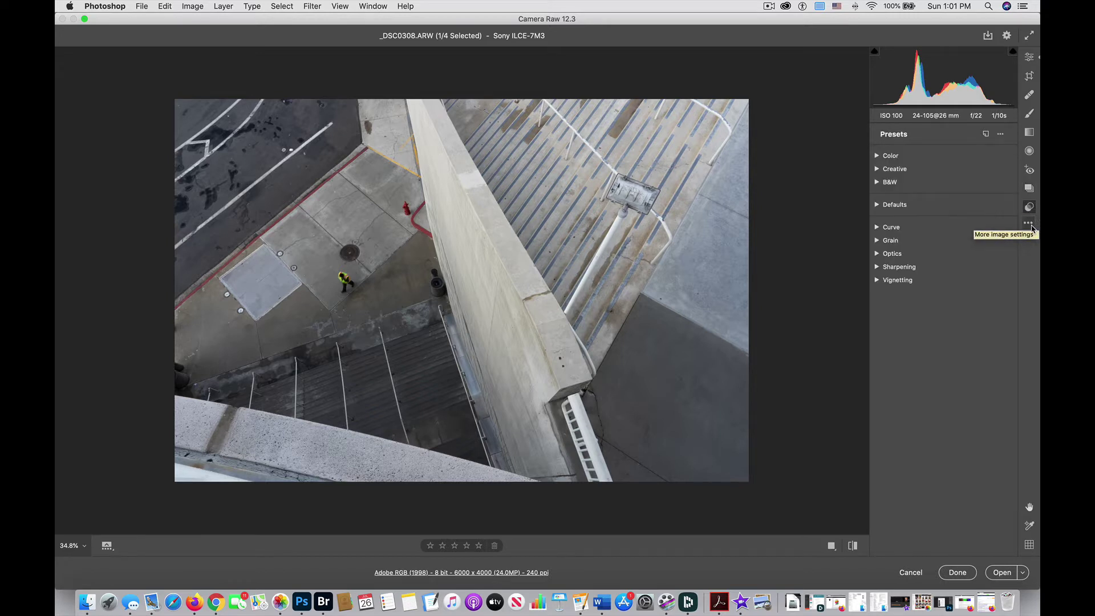
left_click(1030, 224)
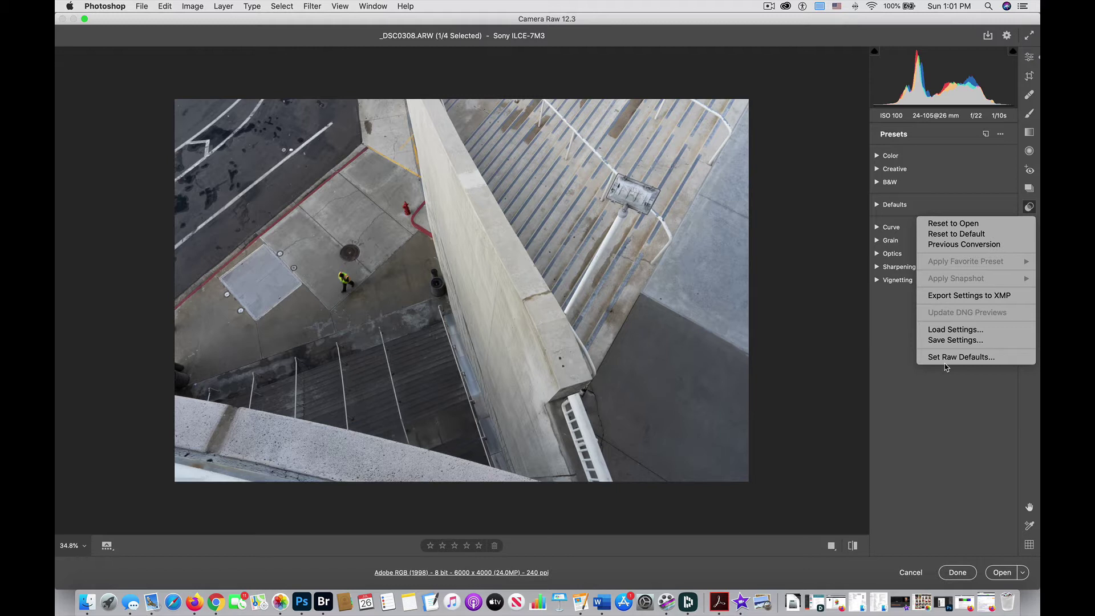
left_click(947, 395)
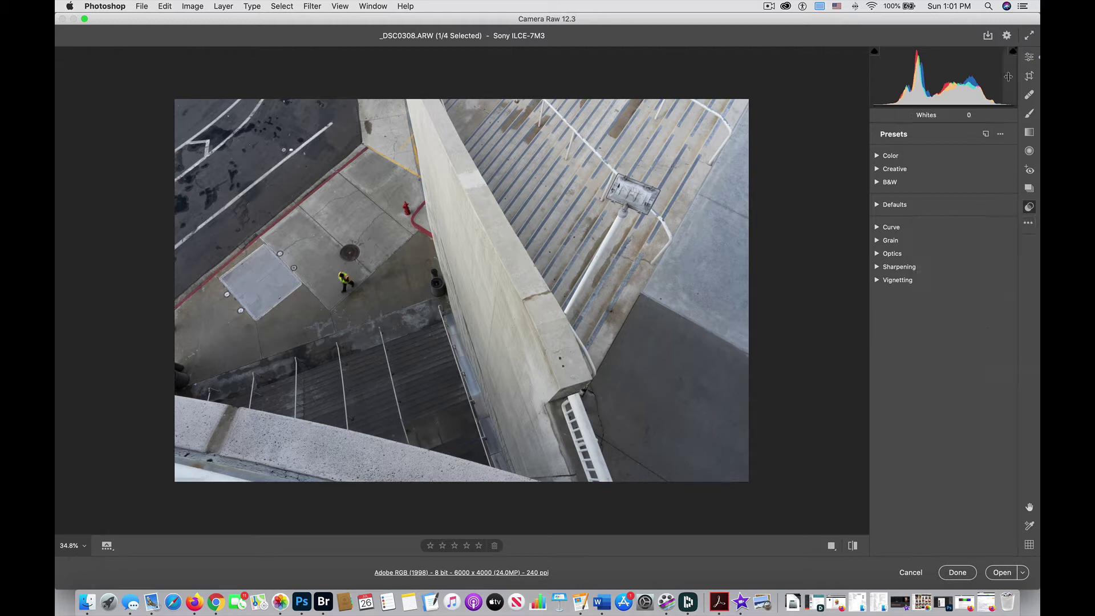
Revisit the Crop and Brush tools briefly and return to the Edit adjustments.
left_click(1030, 76)
left_click(1030, 57)
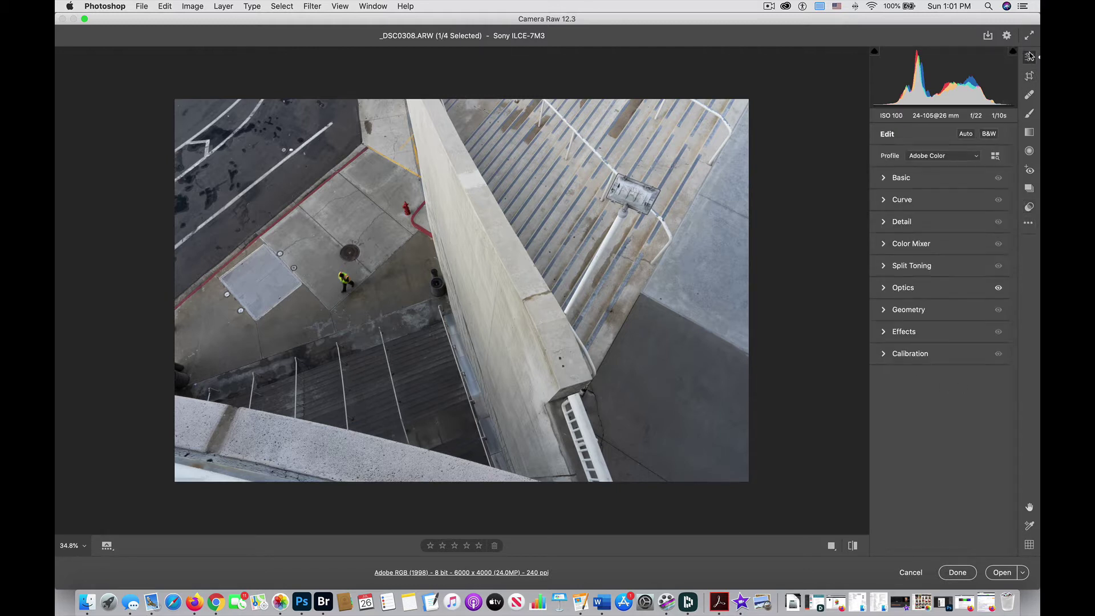
left_click(1030, 114)
left_click(1030, 57)
Examine the lens profile setup and correction amounts in the Optics adjustments.
left_click(887, 291)
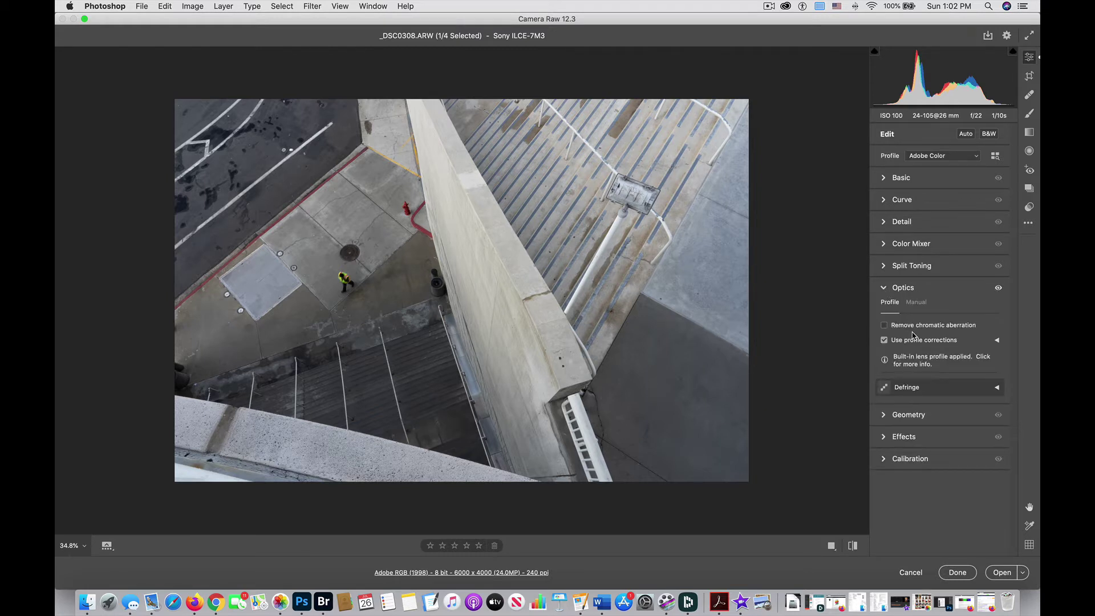
left_click(997, 341)
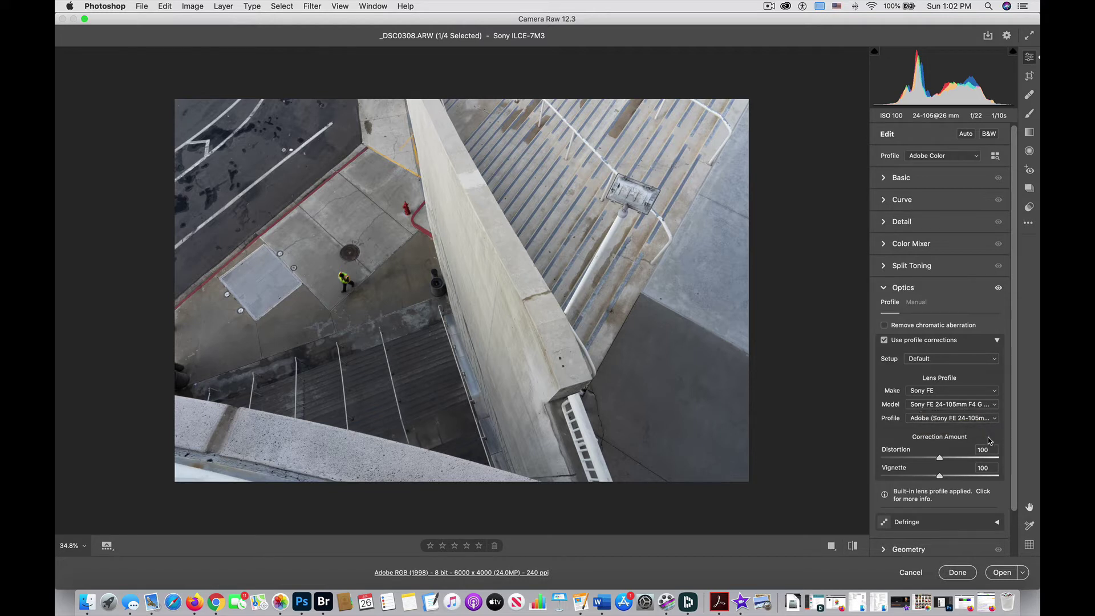
left_click(997, 340)
Compare the photo with and without lens profile corrections, leave them enabled, and collapse the Optics adjustments.
left_click(884, 340)
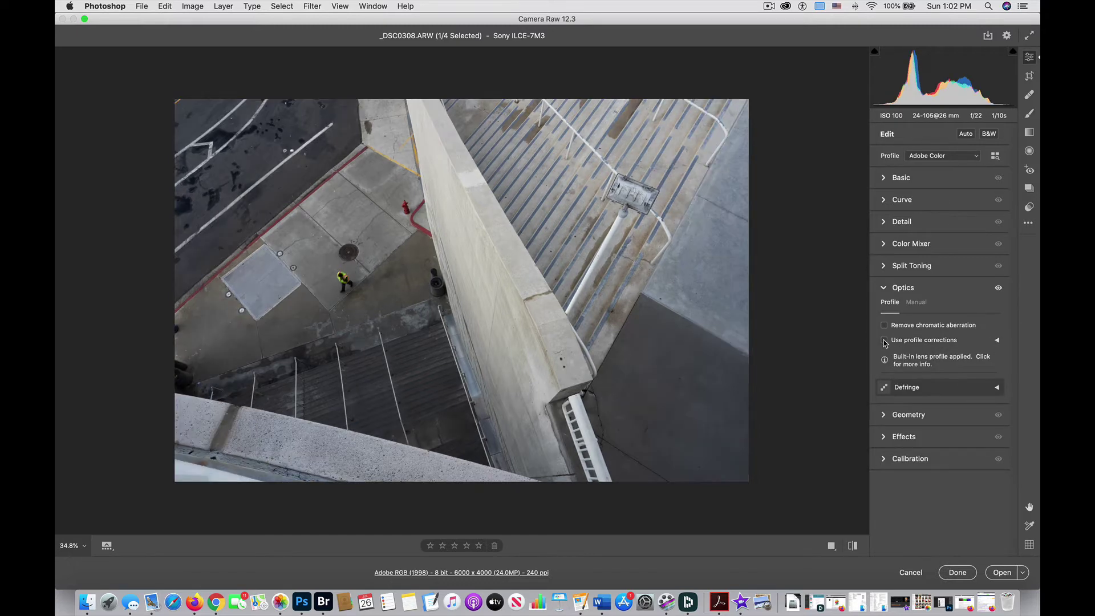
left_click(884, 341)
left_click(885, 341)
left_click(884, 341)
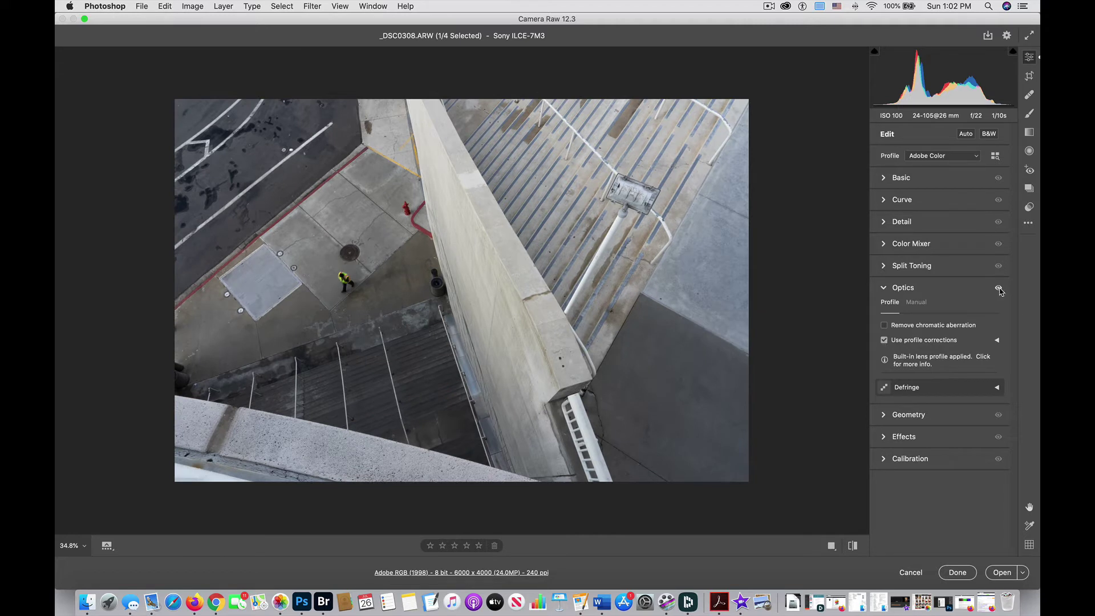
left_click(884, 289)
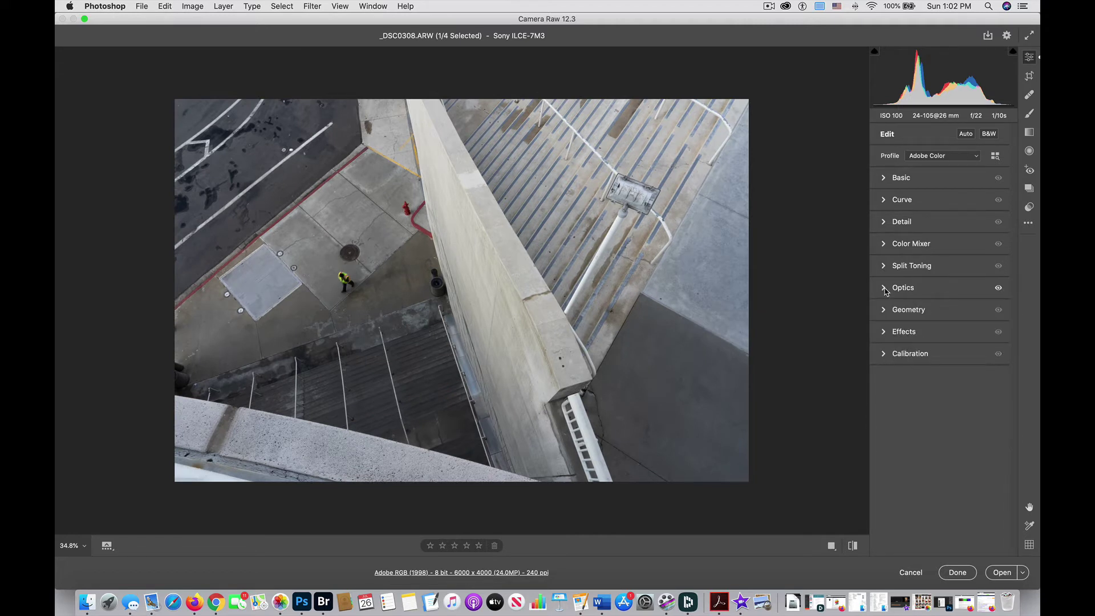
Save the photo as a Digital Negative (.dng) in the same location, keeping its document name.
left_click(987, 37)
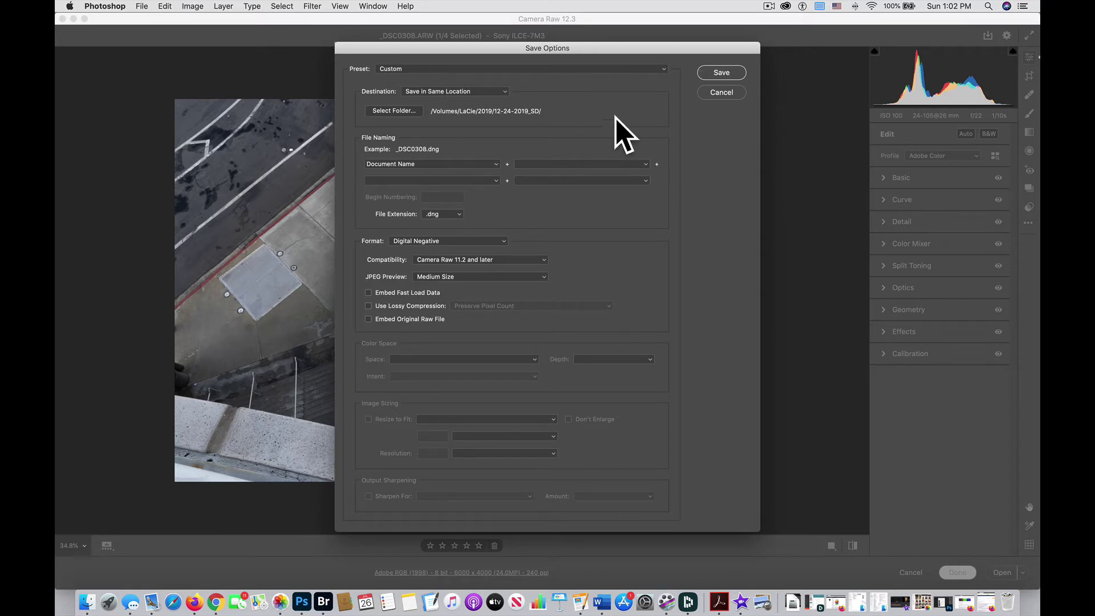
left_click(724, 75)
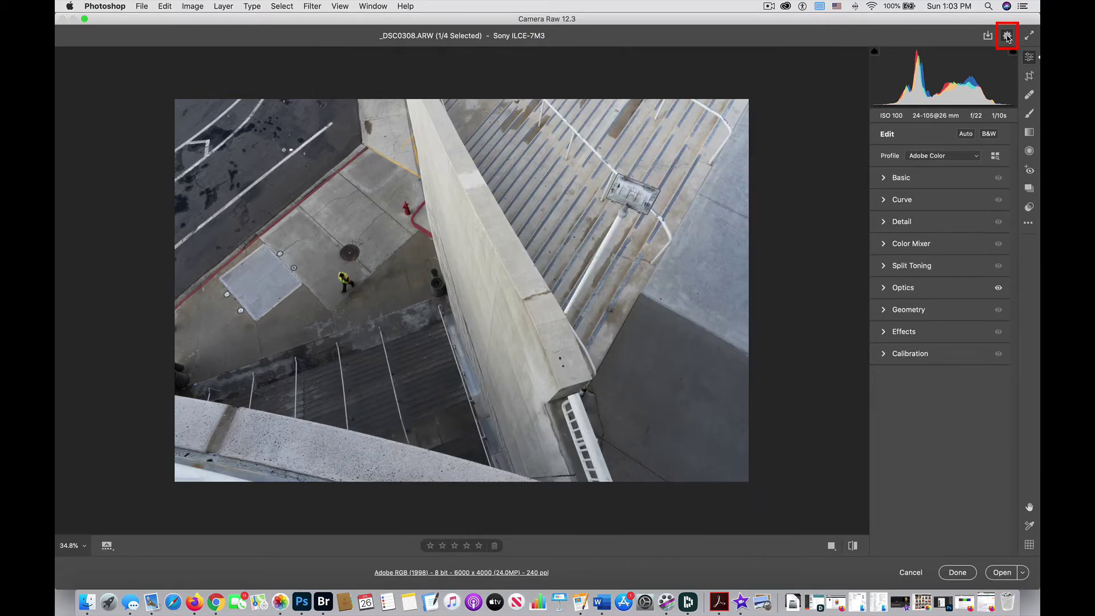
Review the General, File Handling, Performance, Raw Defaults and Workflow preferences and close them with OK.
left_click(1008, 36)
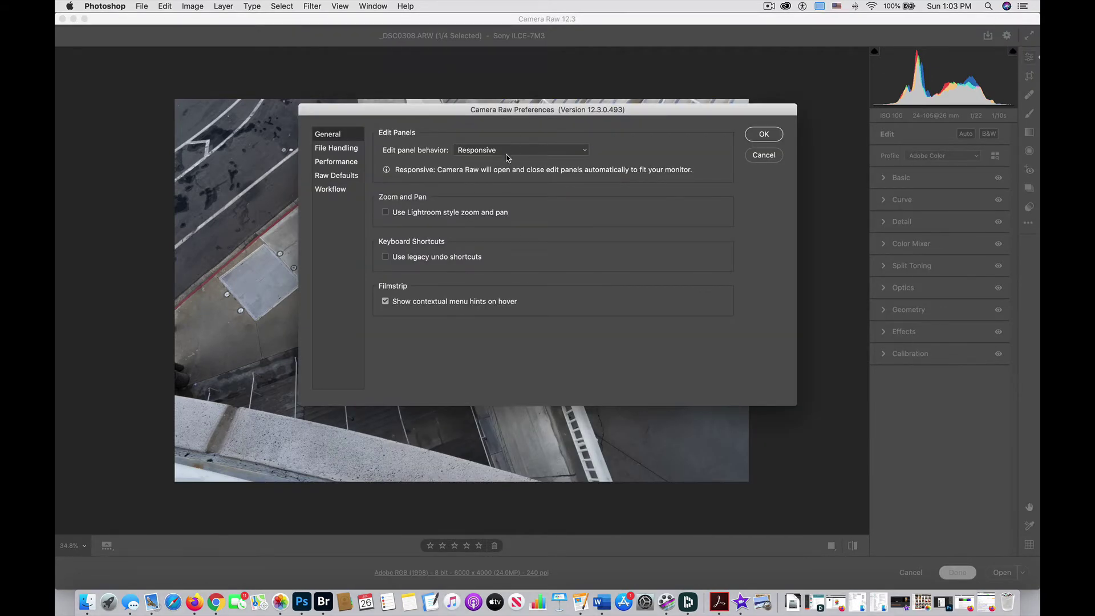
left_click(336, 149)
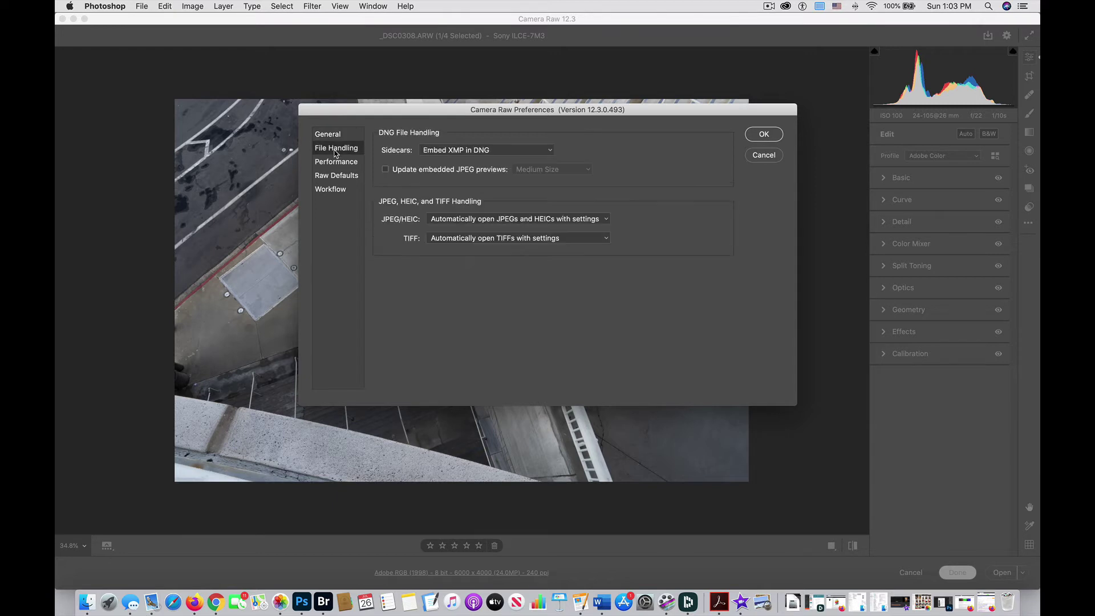
left_click(333, 164)
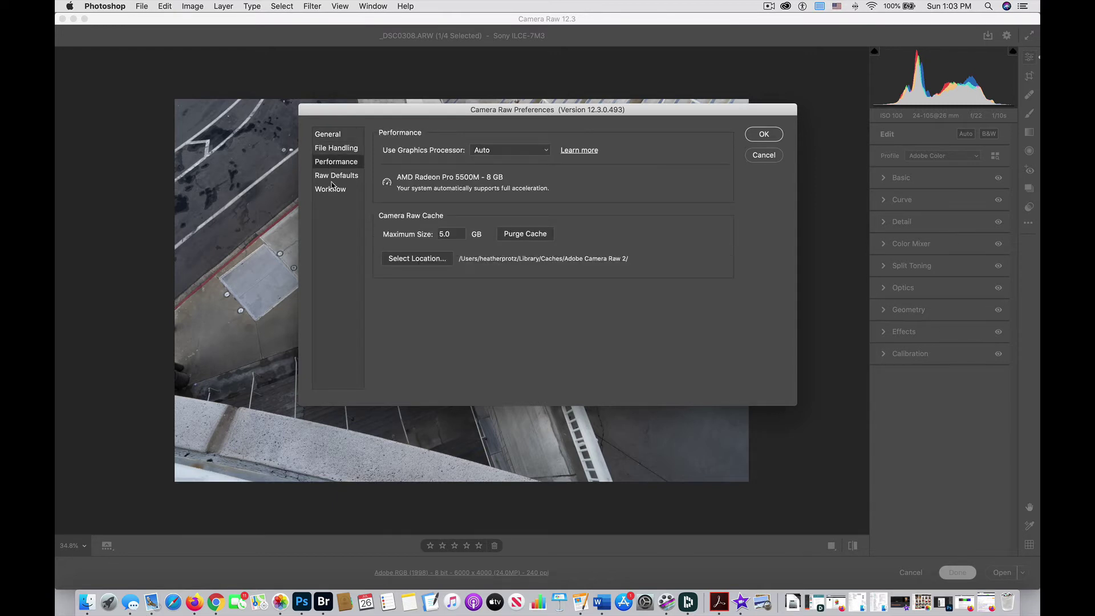
left_click(332, 179)
left_click(332, 191)
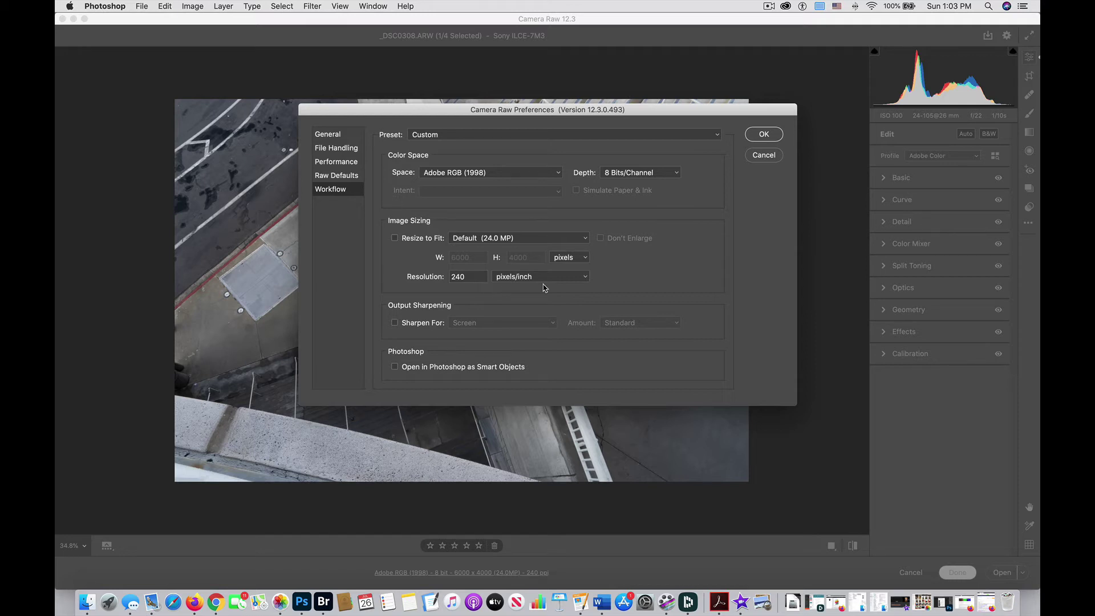
left_click(764, 135)
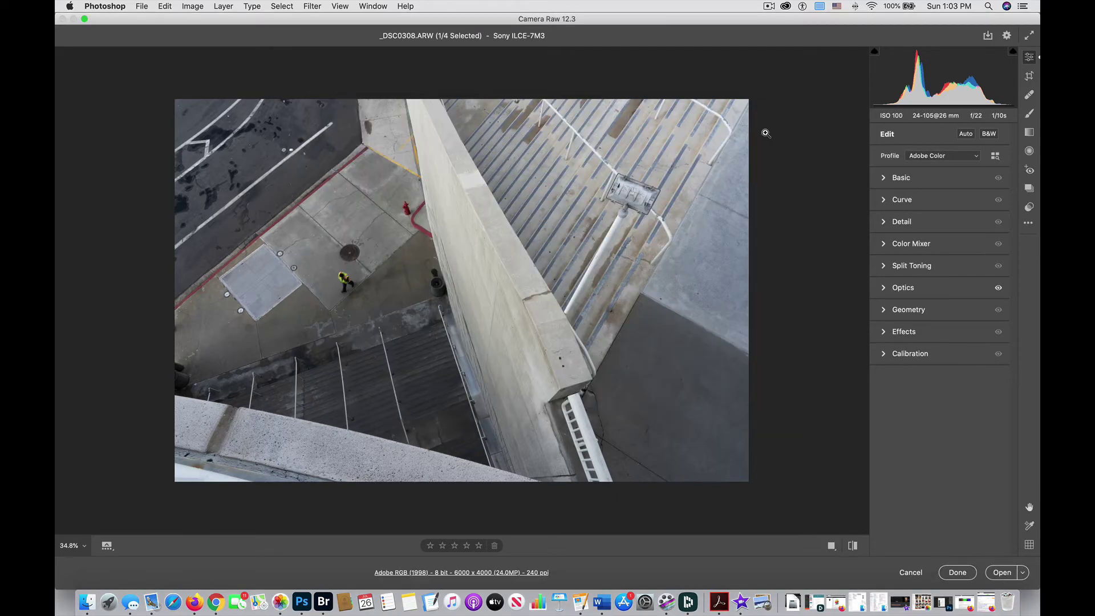
Toggle full-screen mode on and off, and leave the photo editing window in full screen.
left_click(1029, 35)
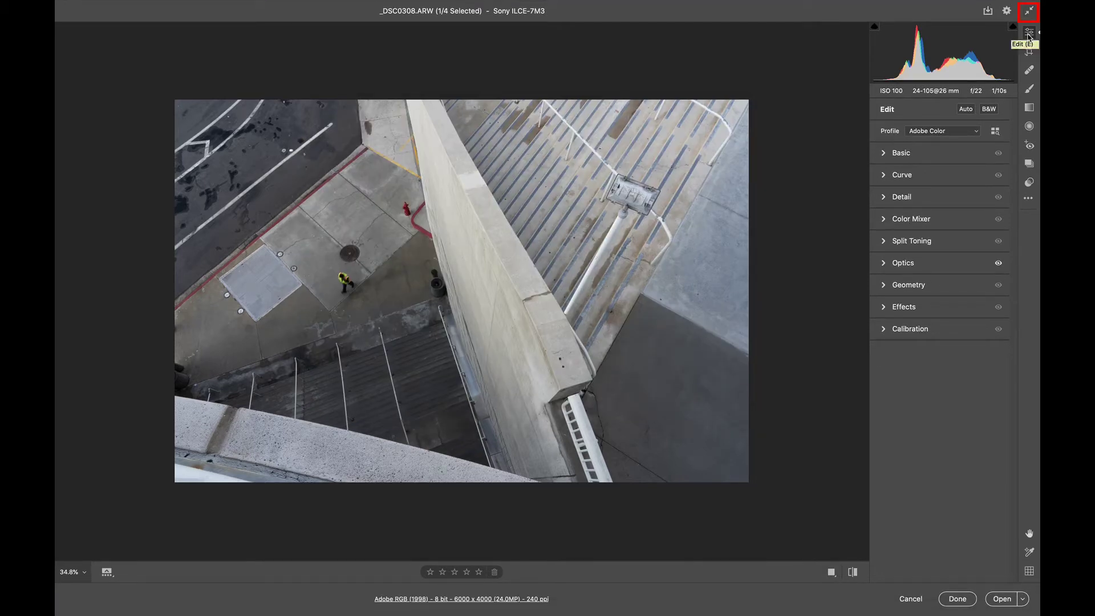
left_click(1029, 10)
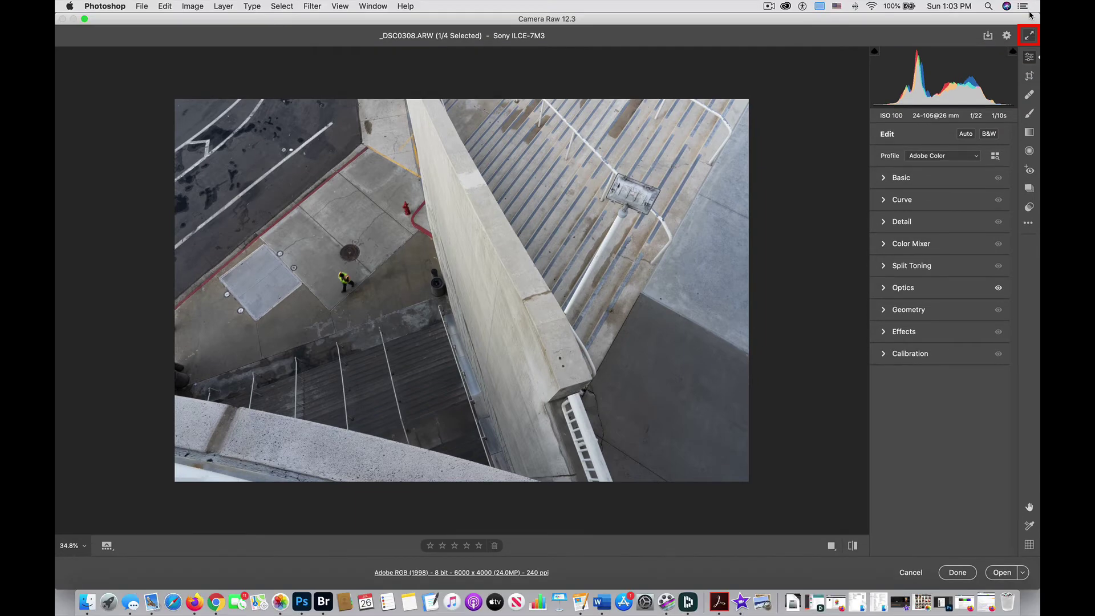
left_click(1031, 33)
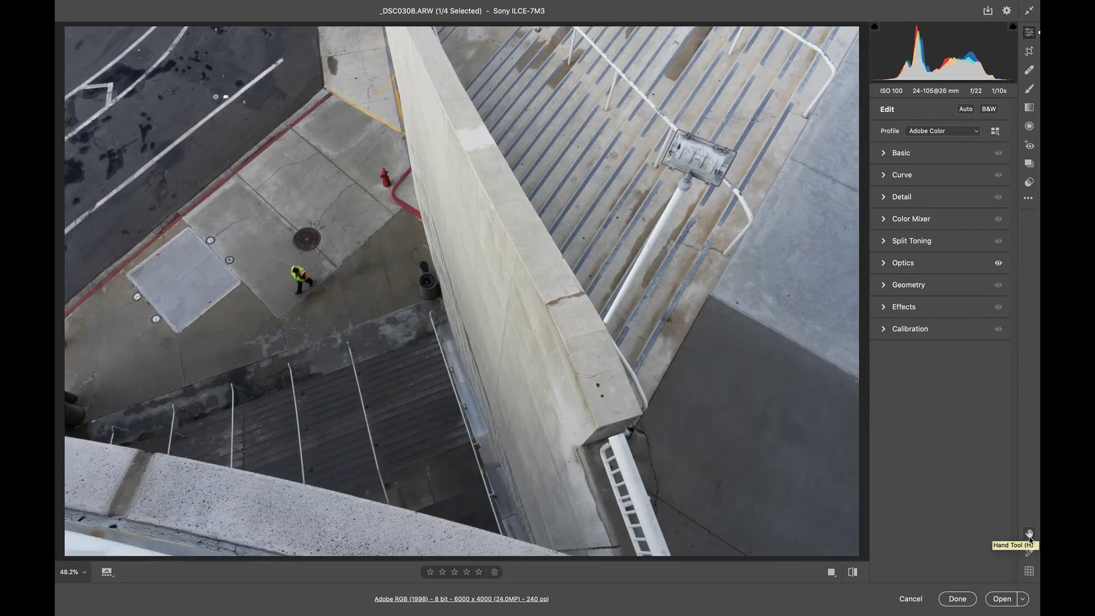
Examine the worker in the yellow vest at 200% zoom and return the photo to Fit in View.
left_click(1030, 536)
left_click_drag(557, 359, 577, 377)
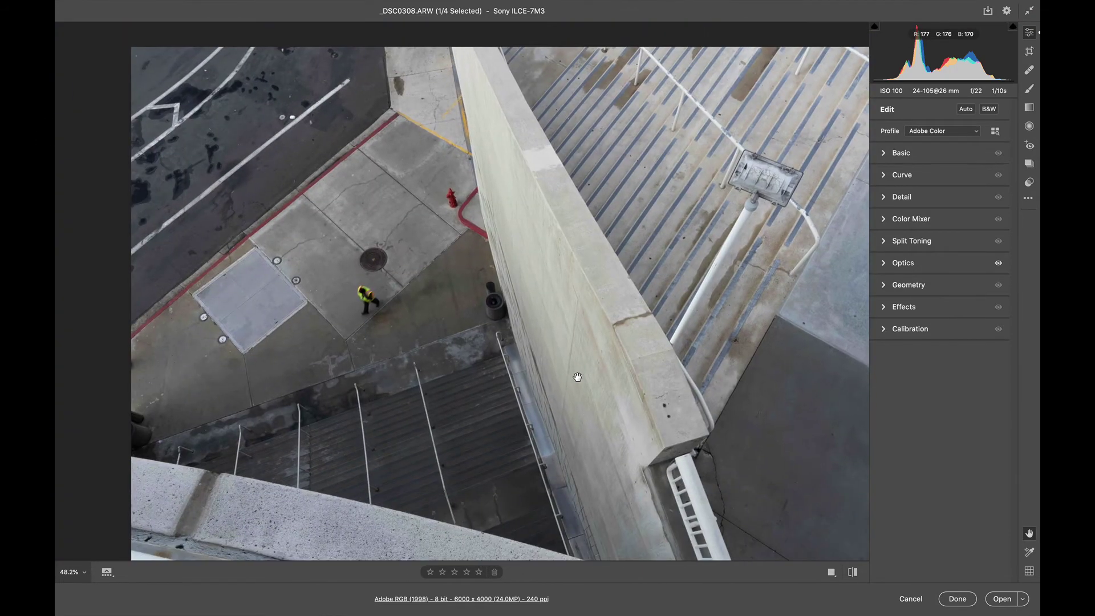
key("super+plus")
key("super+plus")
key("super+plus")
key("super+plus")
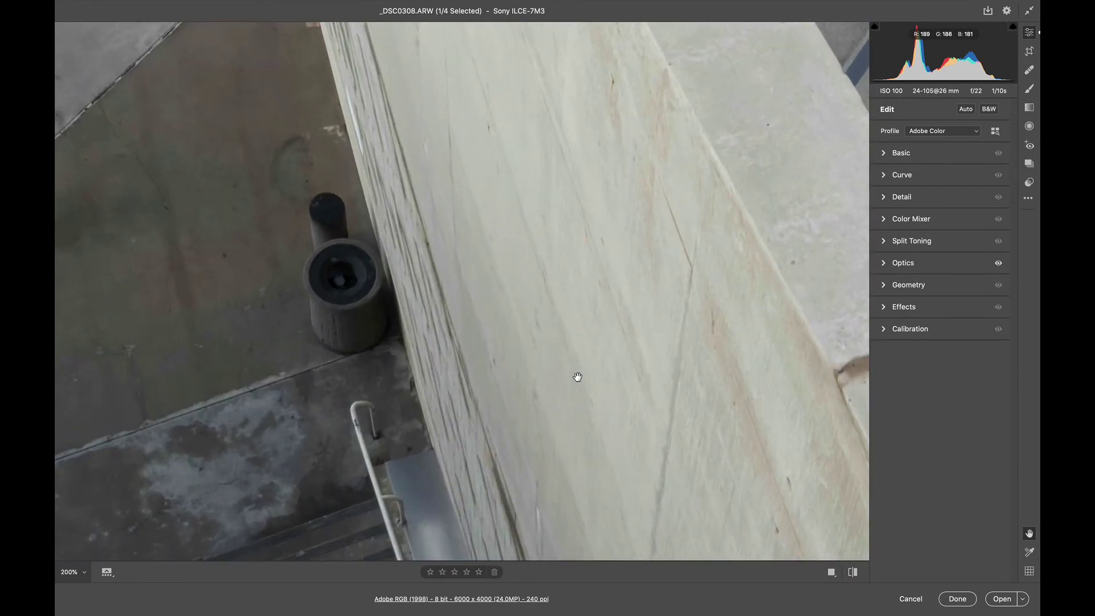
left_click_drag(308, 240, 758, 440)
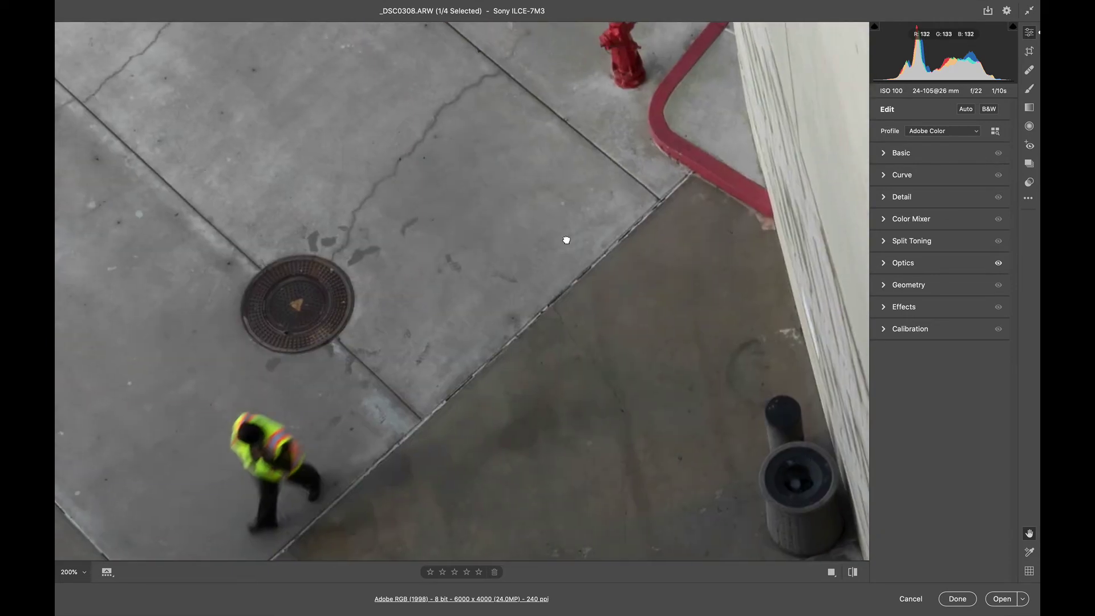
left_click_drag(567, 240, 807, 159)
left_click_drag(665, 367, 717, 269)
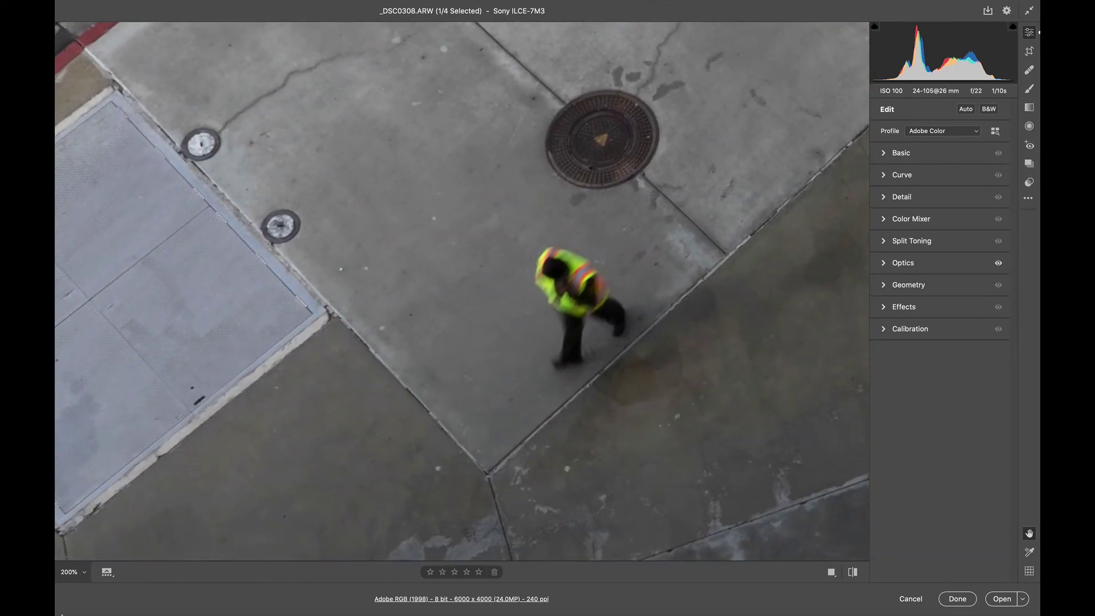
left_click(86, 574)
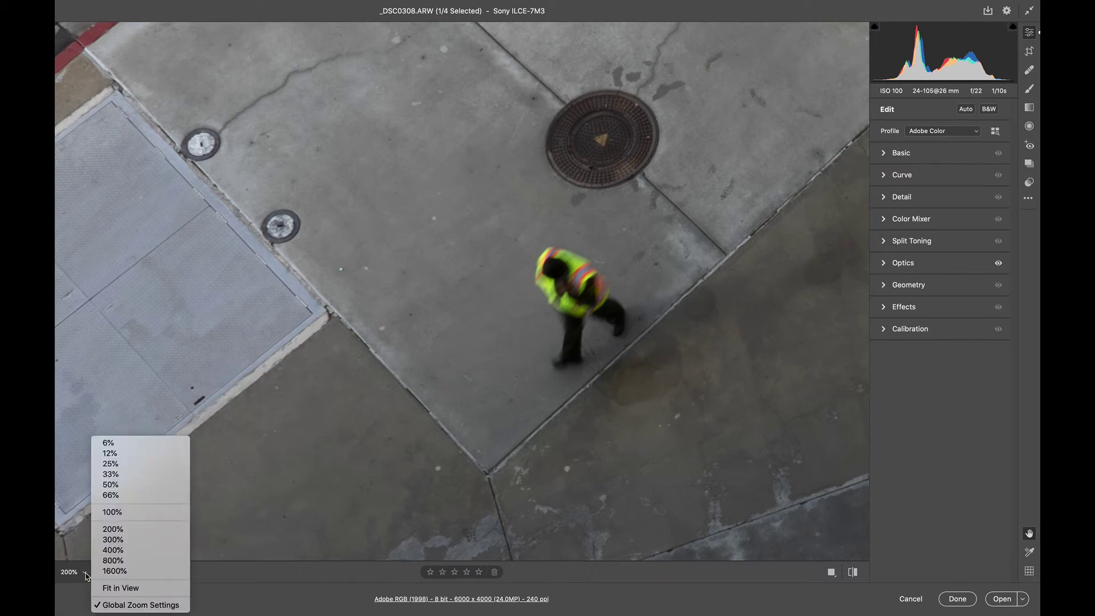
left_click(112, 589)
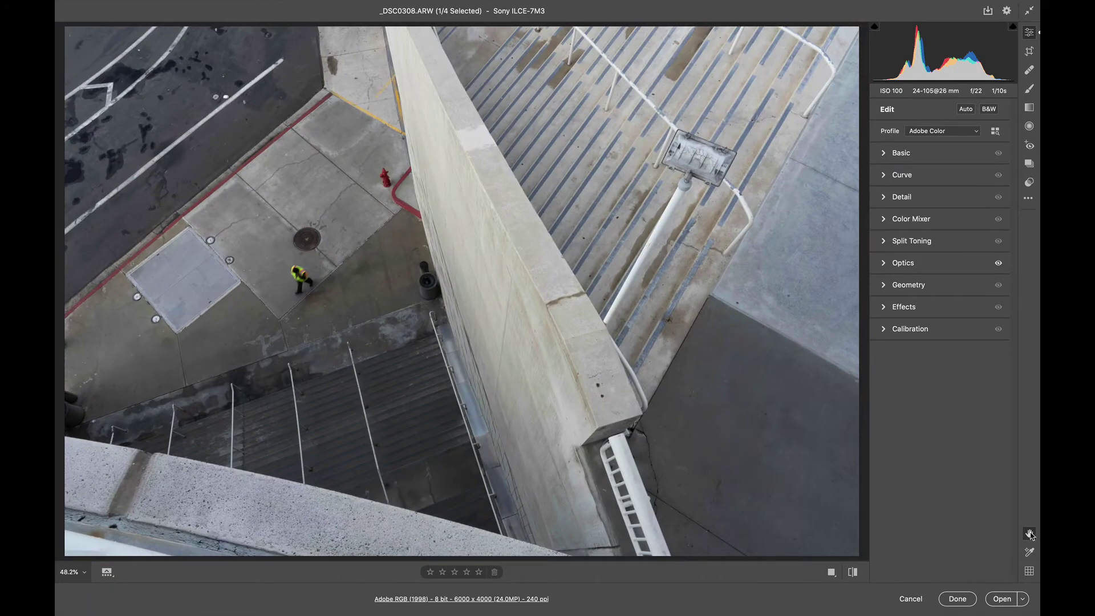
Clear the existing color samples and place new ones on the dark pavement, the light blue-gray concrete and the worker's yellow vest.
left_click(1031, 553)
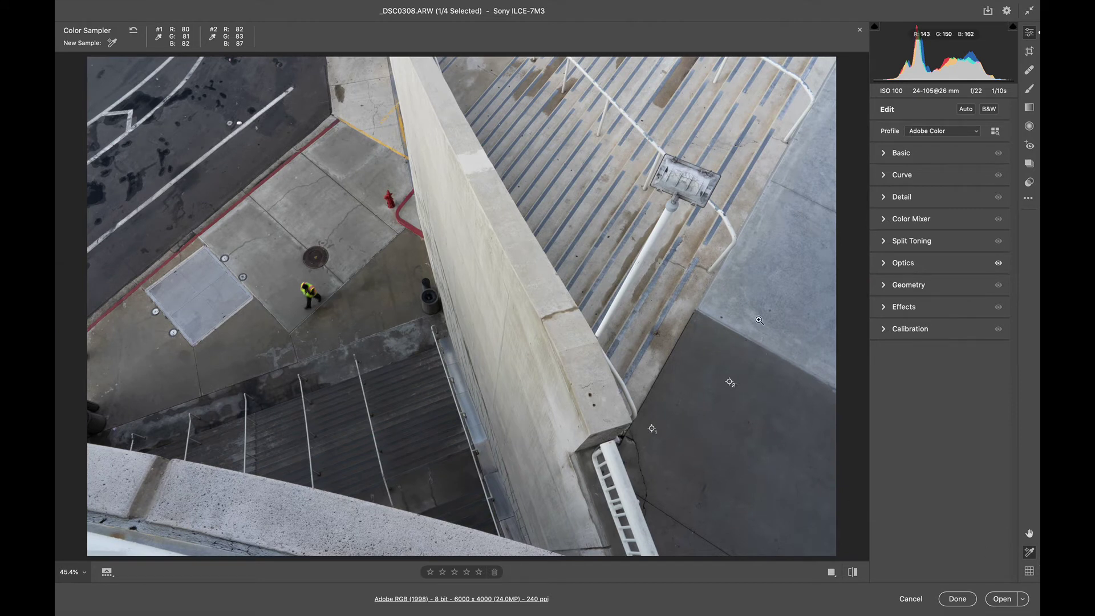
left_click(133, 34)
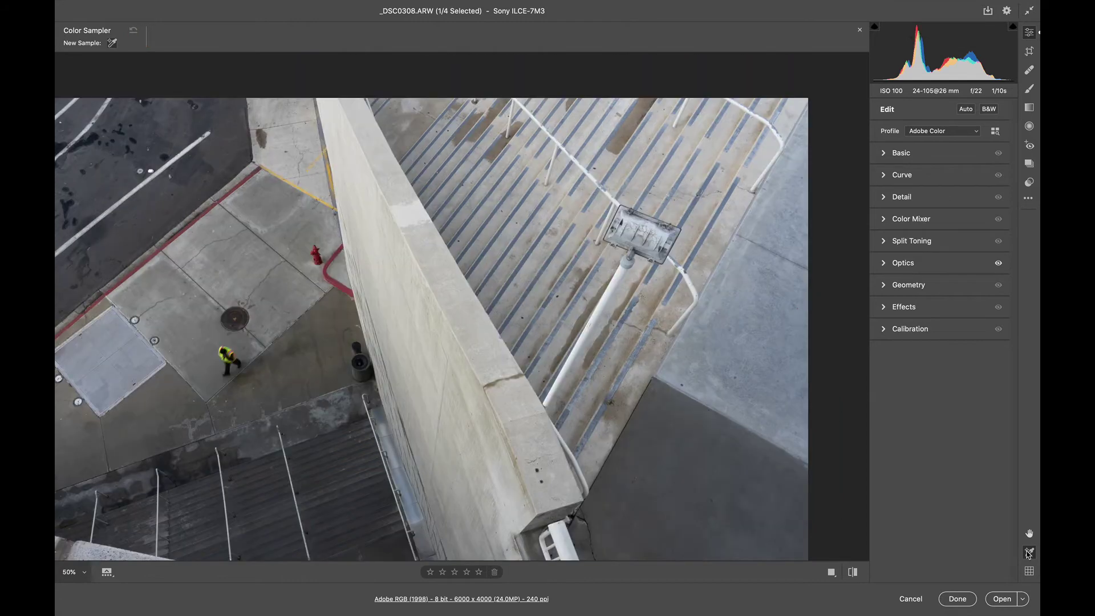
left_click(743, 483)
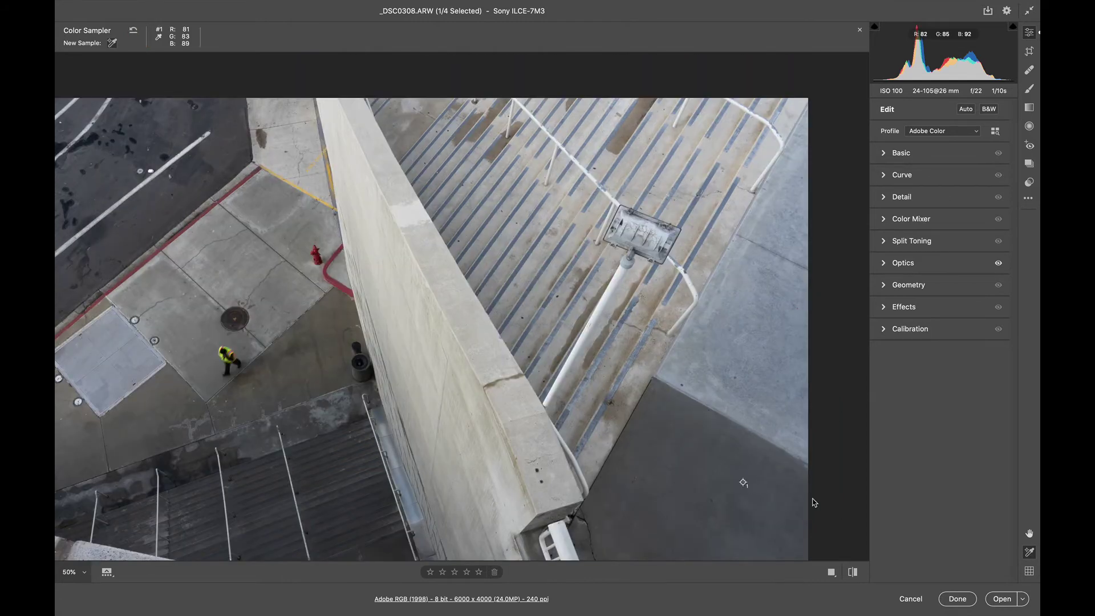
left_click(755, 300)
left_click(224, 357)
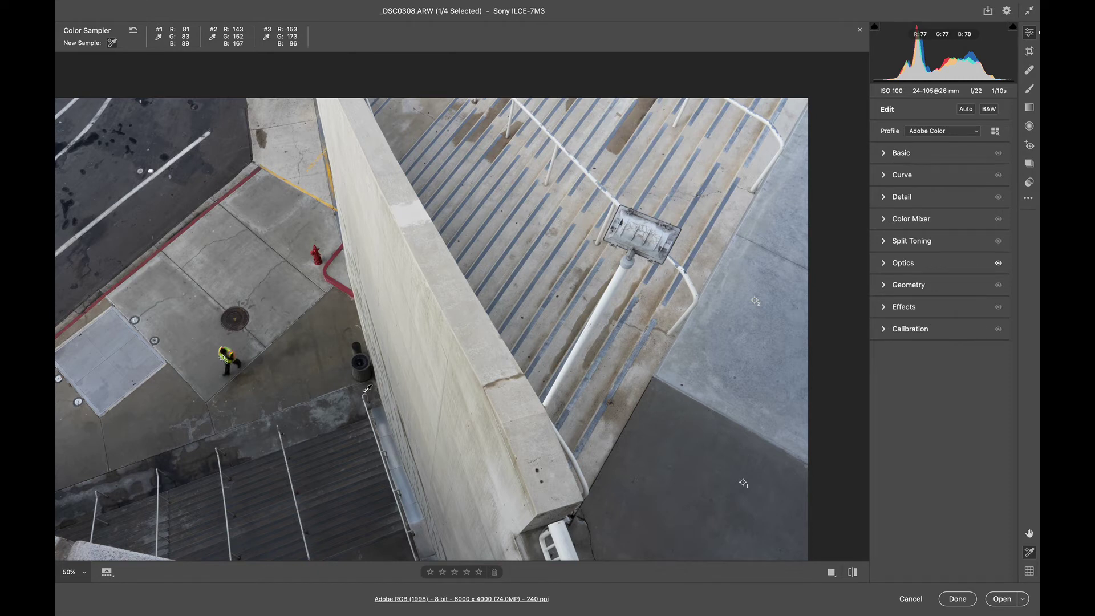
Close the color sampler and overlay a grid on the photo with enlarged cells and minimum opacity.
left_click(1030, 552)
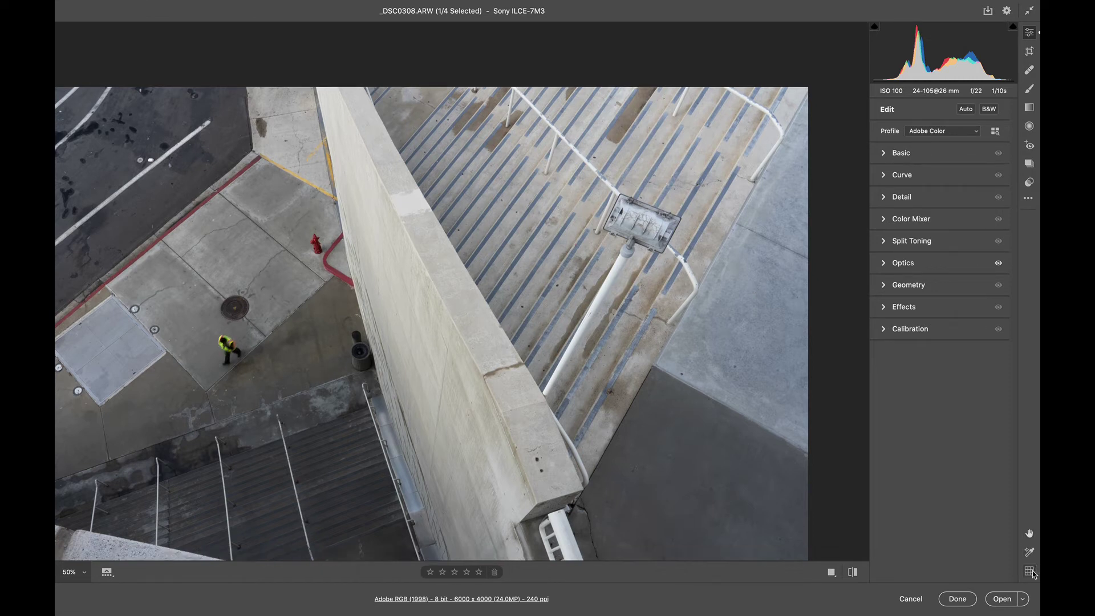
left_click(1031, 572)
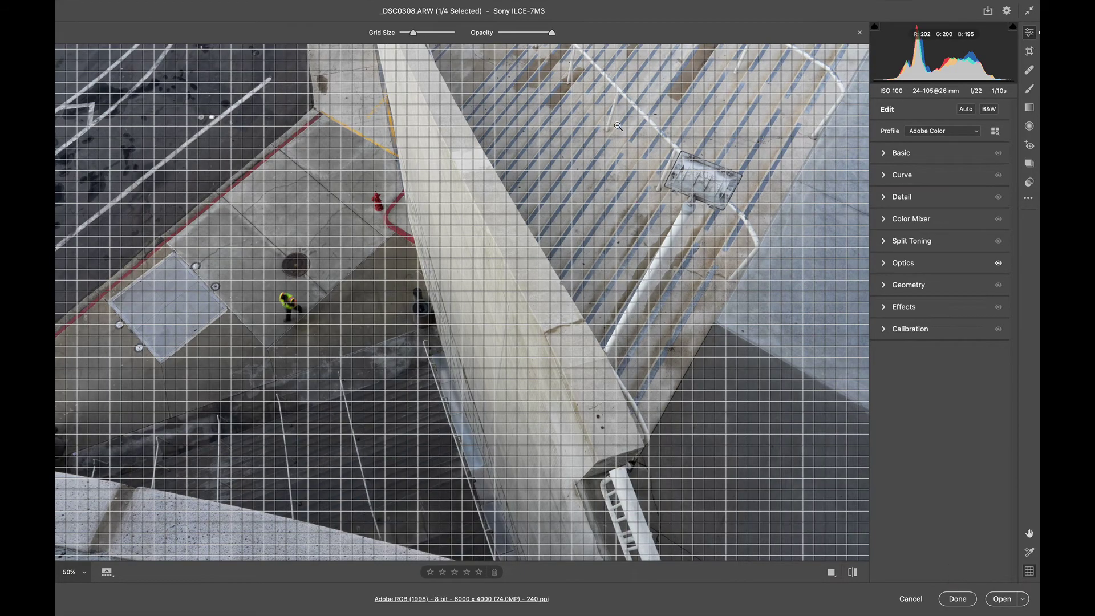
left_click_drag(415, 36, 451, 35)
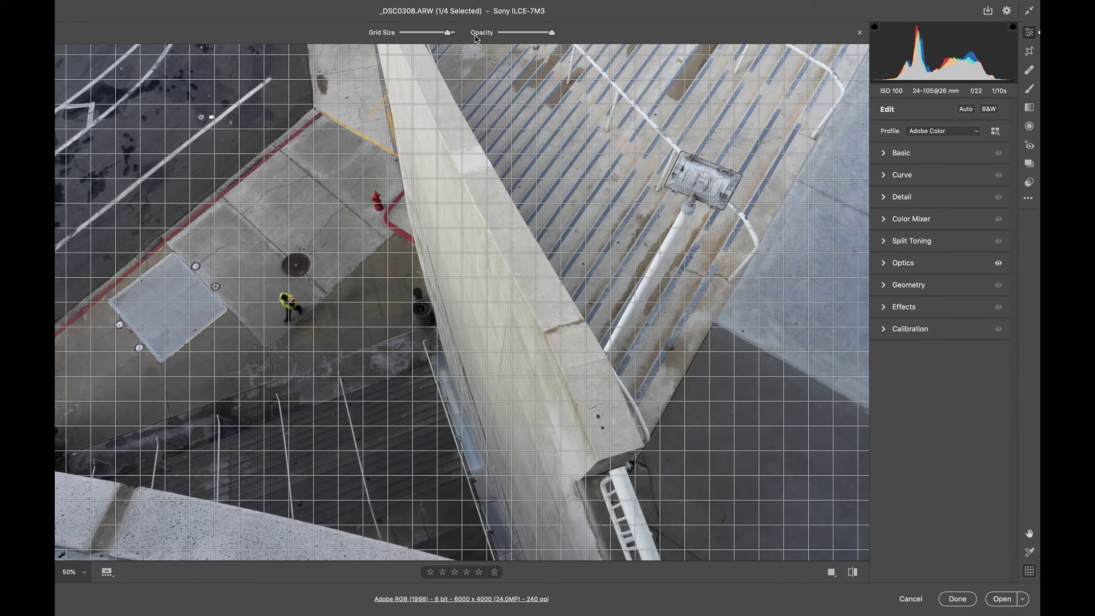
left_click_drag(552, 35, 501, 34)
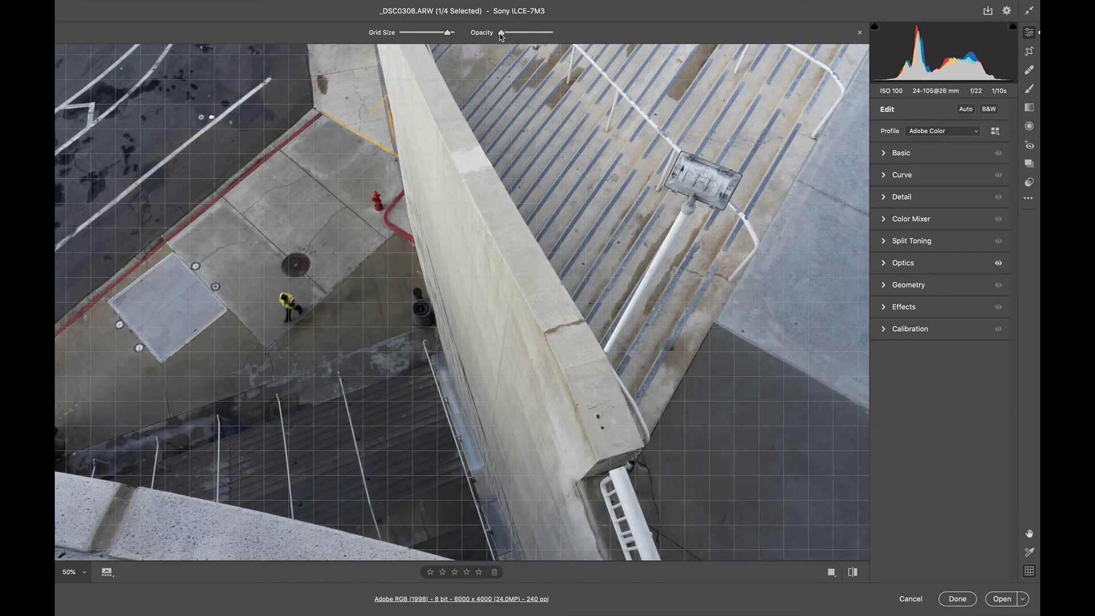
Review the Workflow preferences for color space, bit depth, image sizing and output sharpening, and close them with OK.
left_click(458, 600)
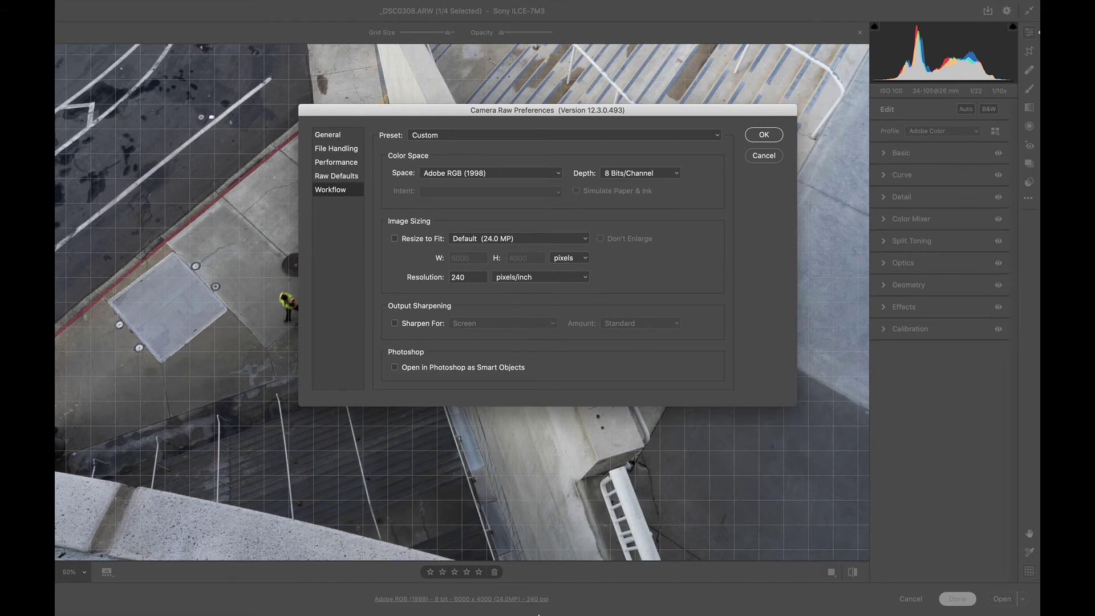
left_click(761, 133)
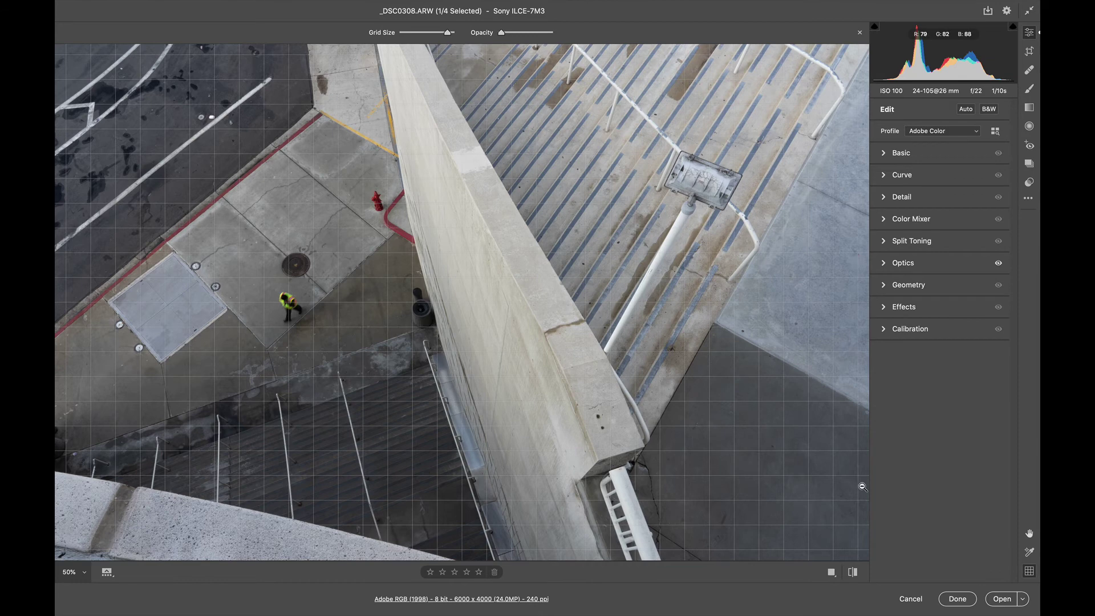
Cycle through the side-by-side and stacked Before/After views of the photo and return to the single view.
left_click(832, 574)
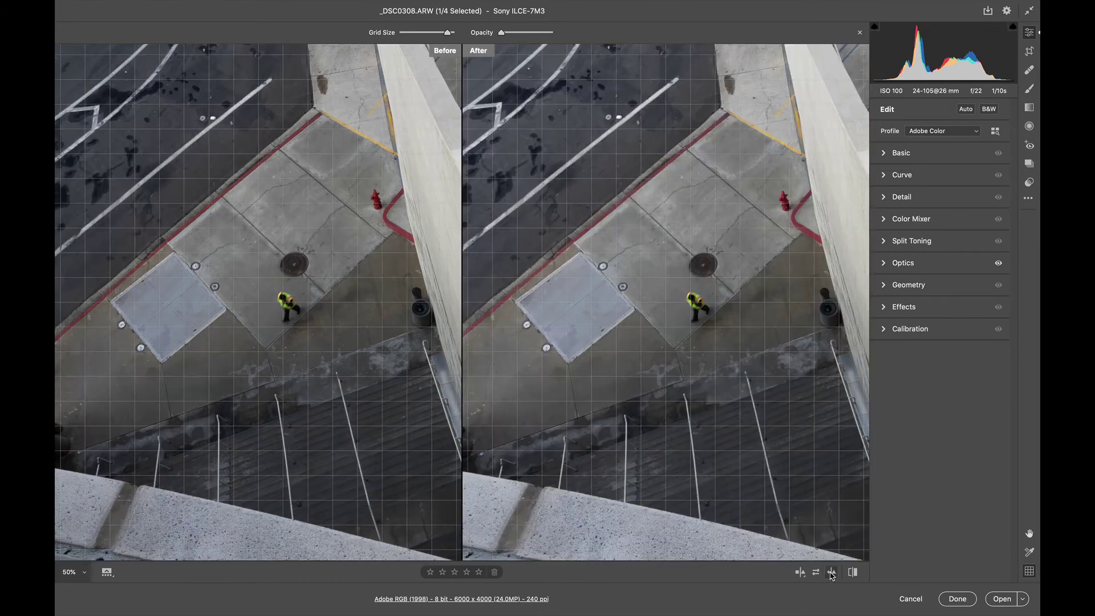
left_click(801, 573)
left_click(801, 573)
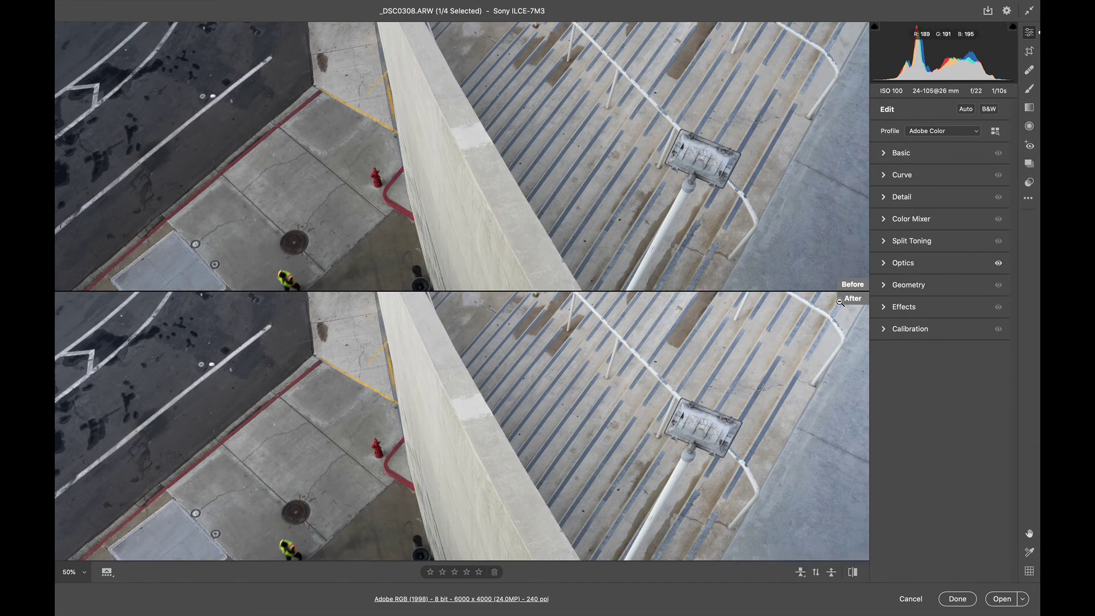
left_click(801, 573)
left_click(801, 574)
Toggle repeatedly between the photo's default settings and its current edits to compare them, ending on the current edits.
left_click(854, 574)
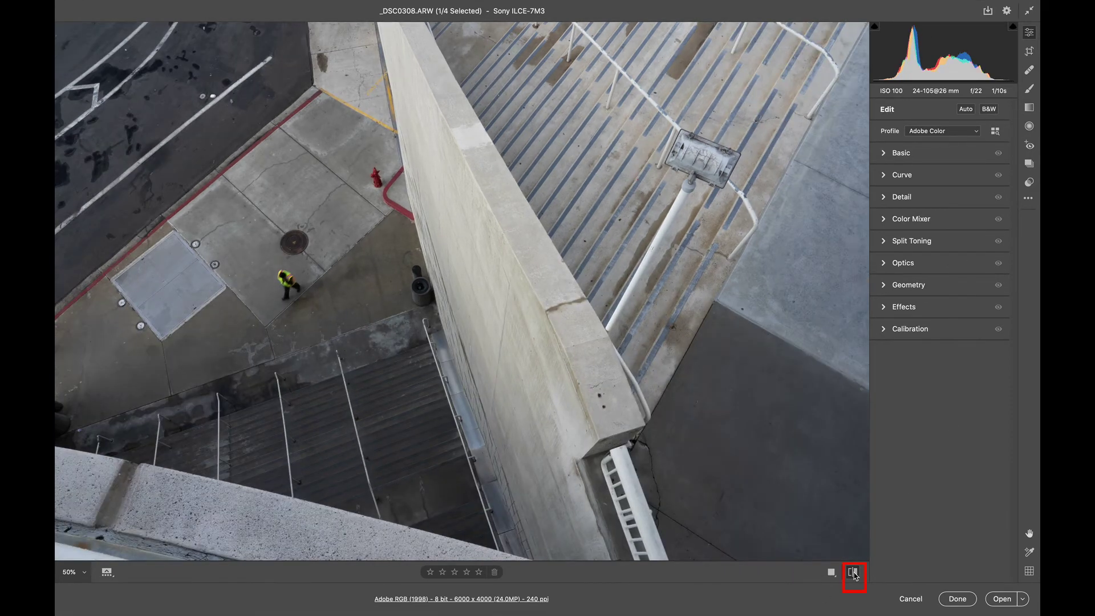
left_click(853, 573)
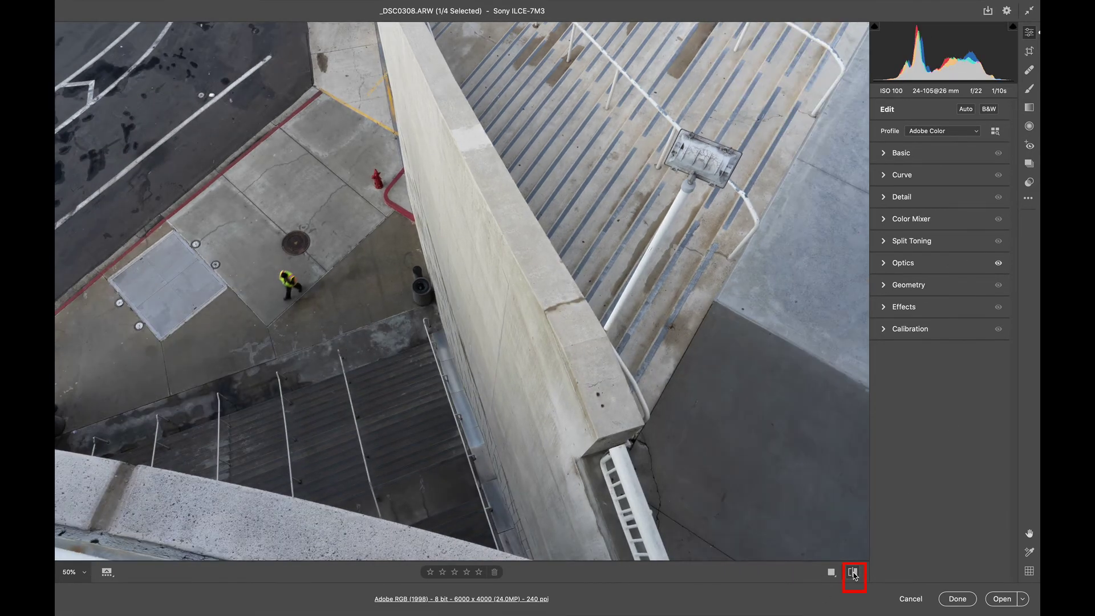
left_click(853, 573)
left_click(853, 574)
left_click(854, 573)
left_click(854, 573)
Leave full-screen mode and show the filmstrip of open photos.
key("f")
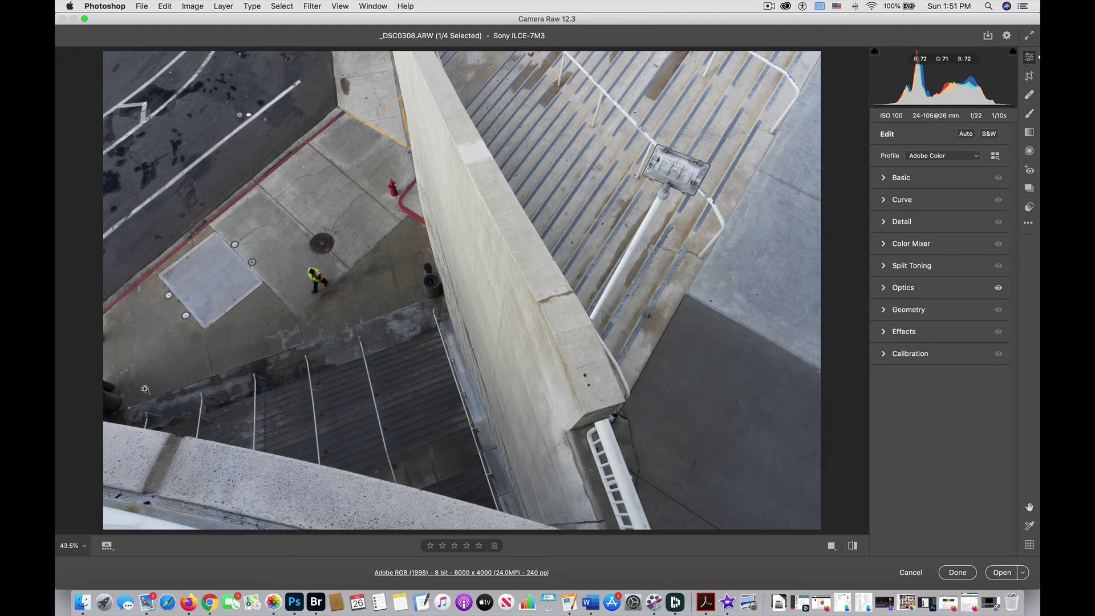
left_click(107, 548)
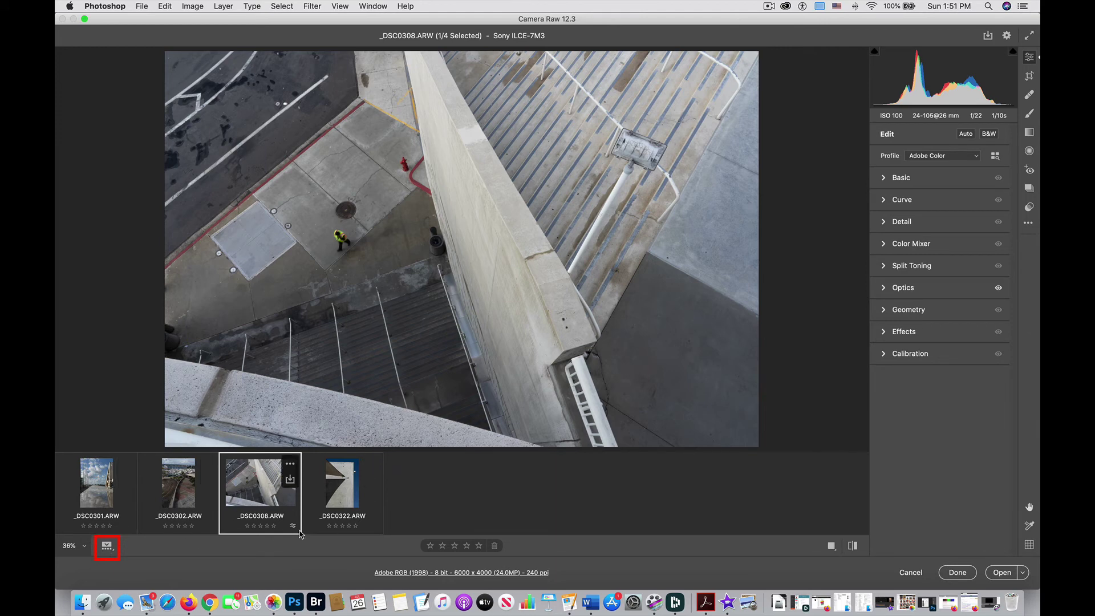
Change the filmstrip orientation to Vertical and set it back to Horizontal.
right_click(108, 549)
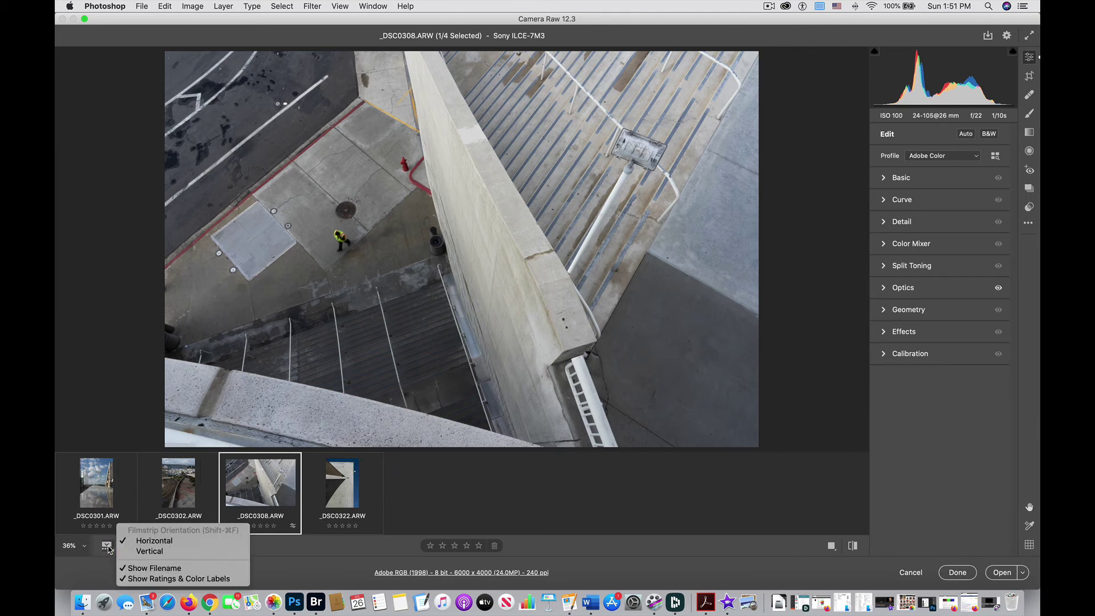
left_click(146, 553)
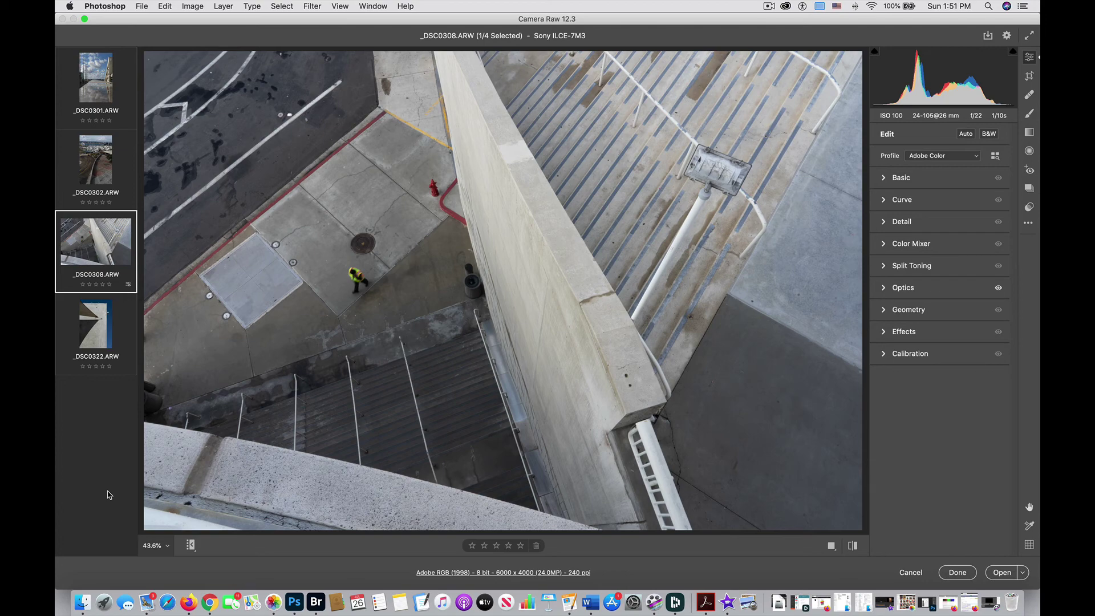
right_click(193, 547)
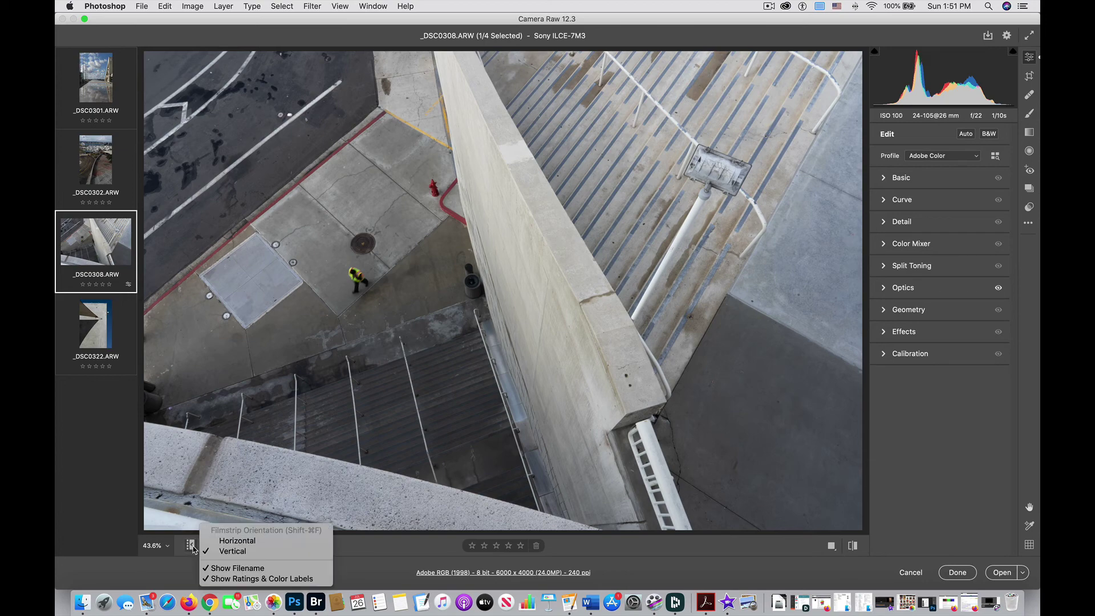
left_click(228, 540)
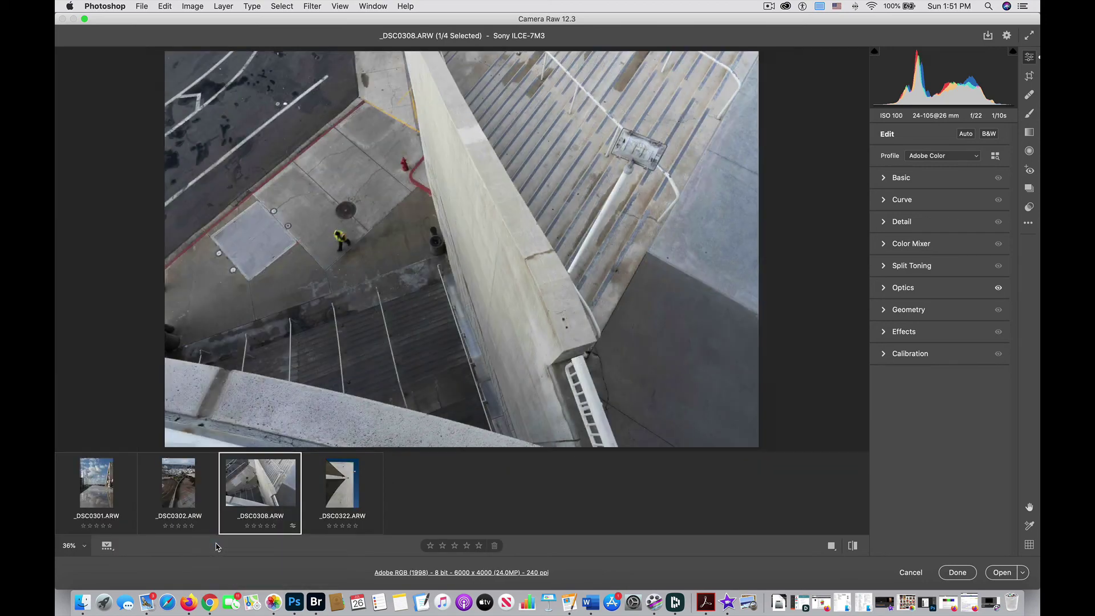
Hide the ratings, color labels and filenames in the filmstrip so only the thumbnails remain.
left_click(107, 548)
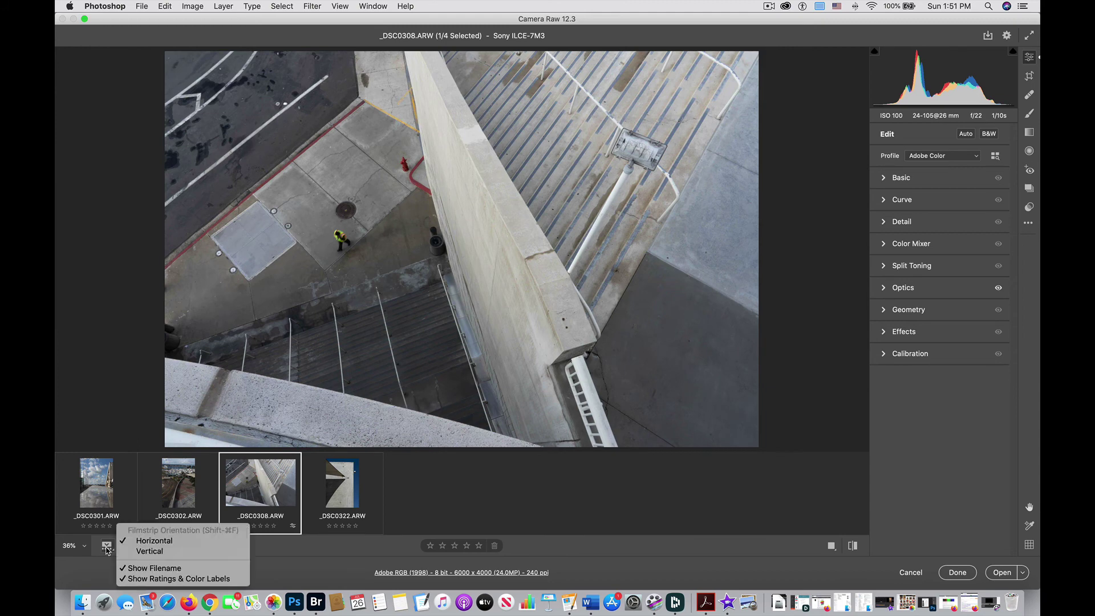
left_click(133, 579)
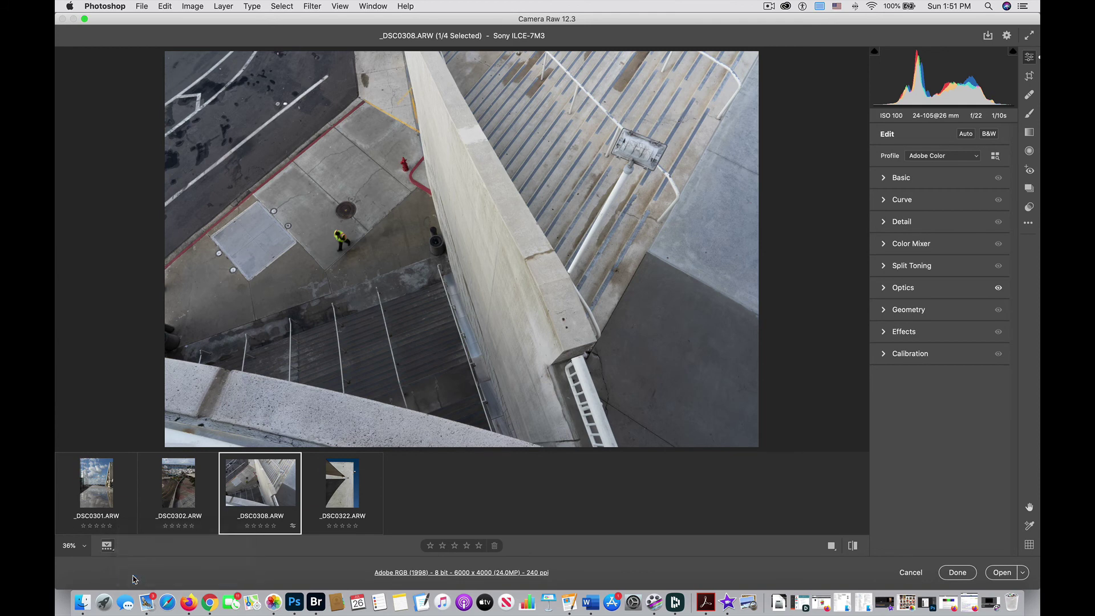
left_click(107, 546)
left_click(107, 546)
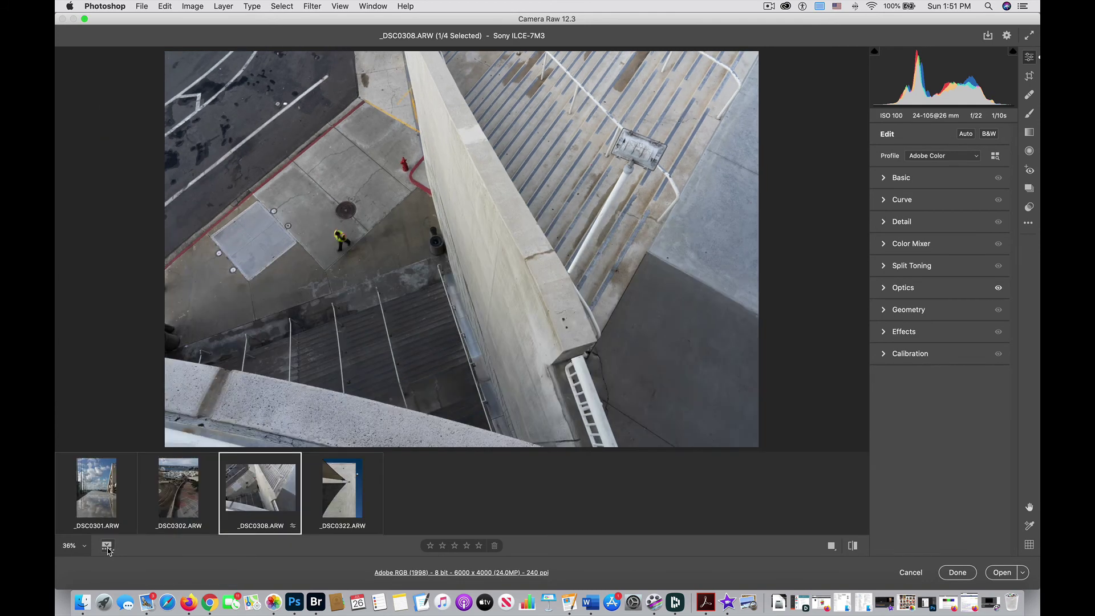
left_click(108, 546)
left_click(152, 569)
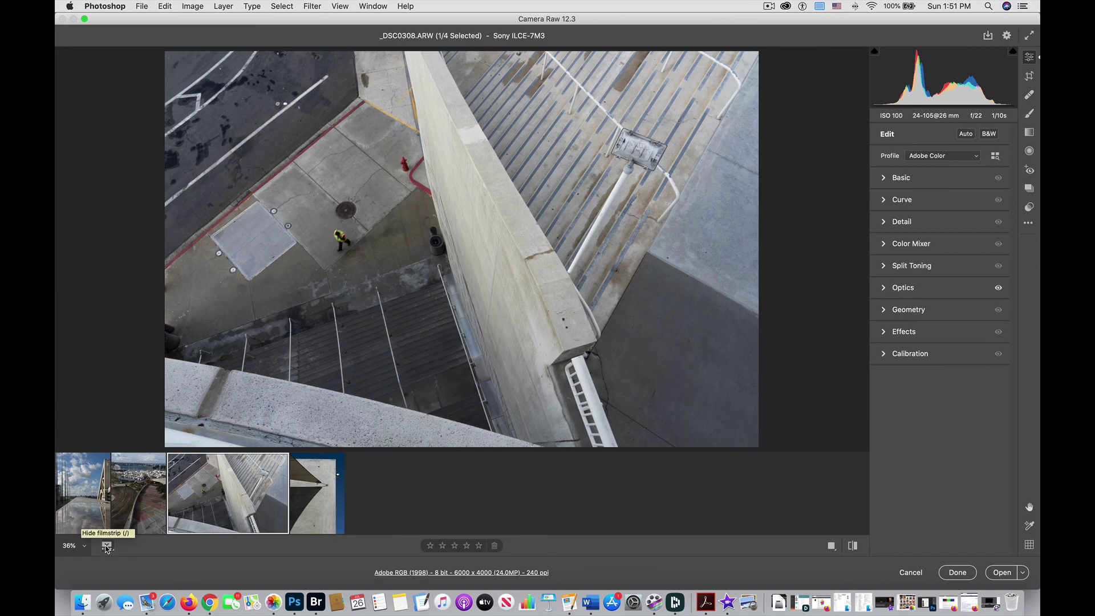
Preview _DSC0302.ARW and _DSC0301.ARW from the filmstrip and return to _DSC0308.ARW.
left_click(129, 499)
left_click(85, 498)
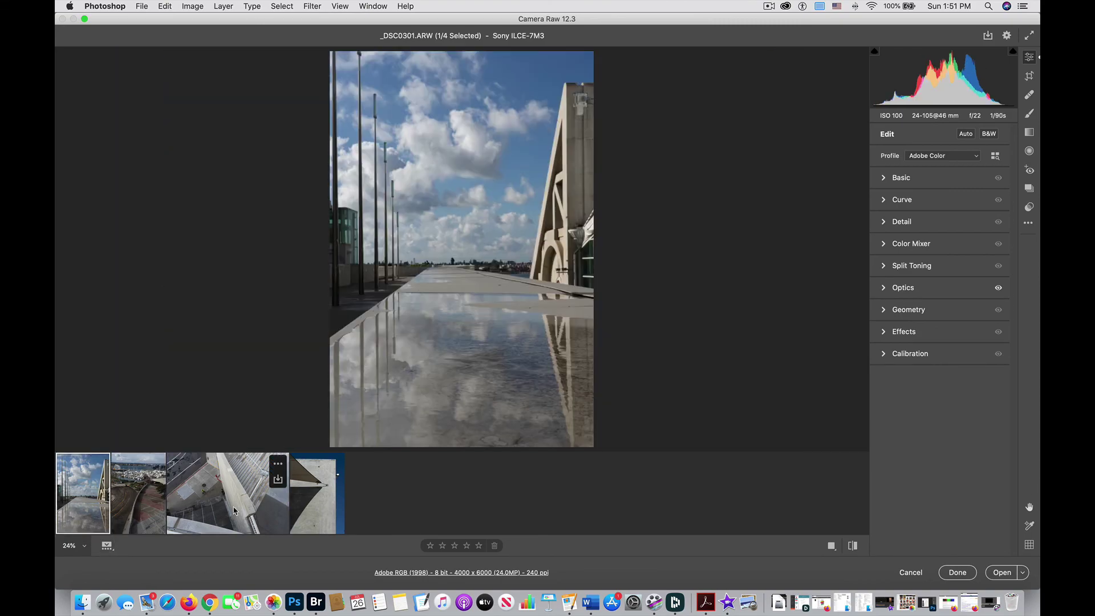
left_click(264, 511)
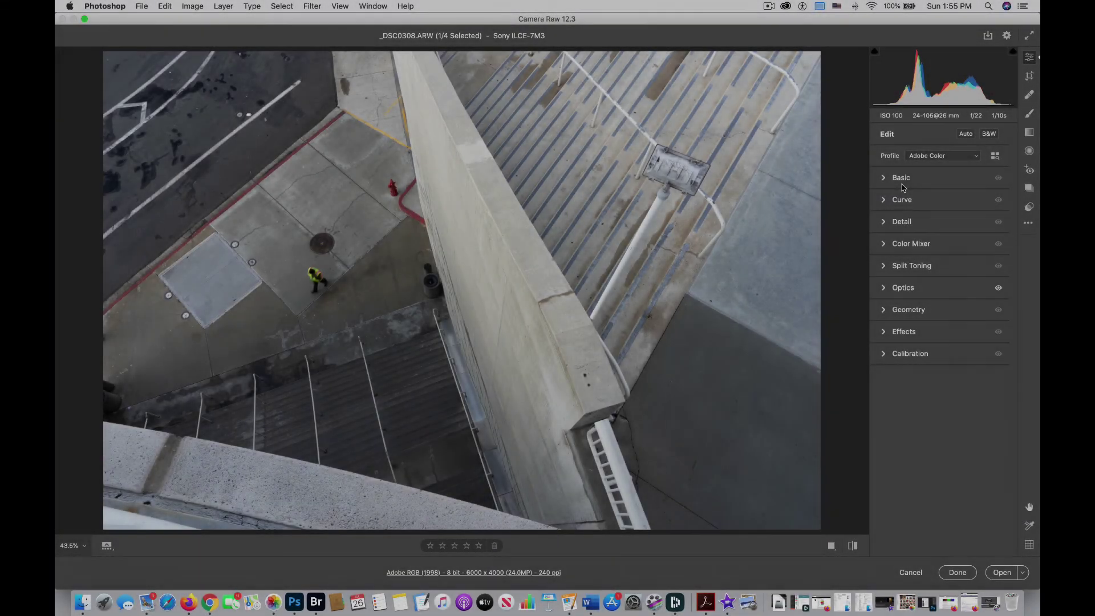